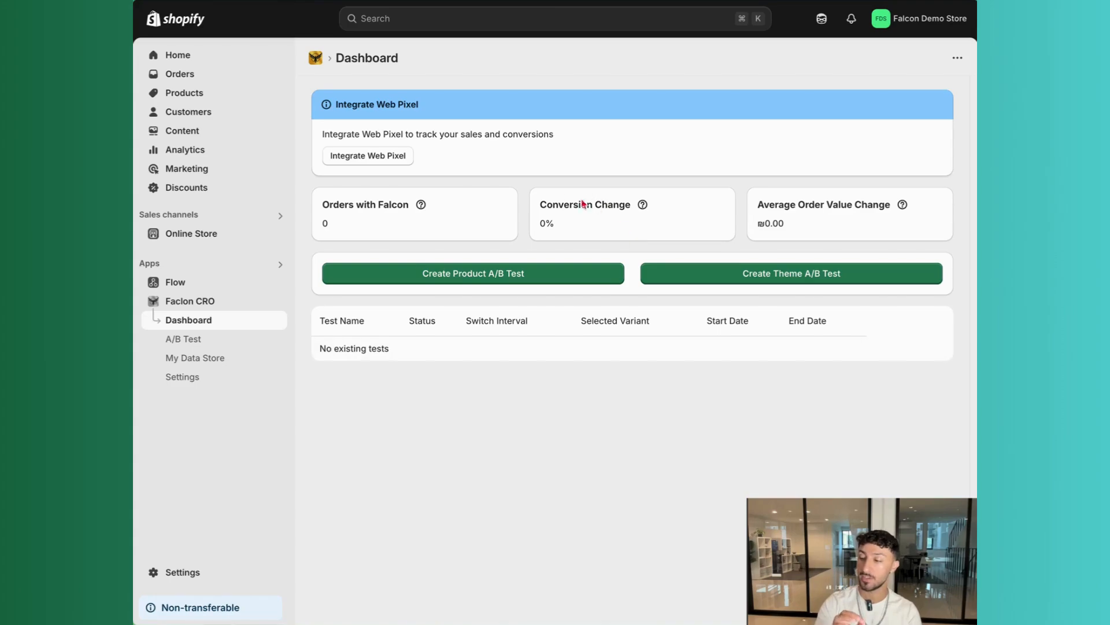
# Integrate the web pixel from the app dashboard to track sales and conversions
pyautogui.click(396, 155)
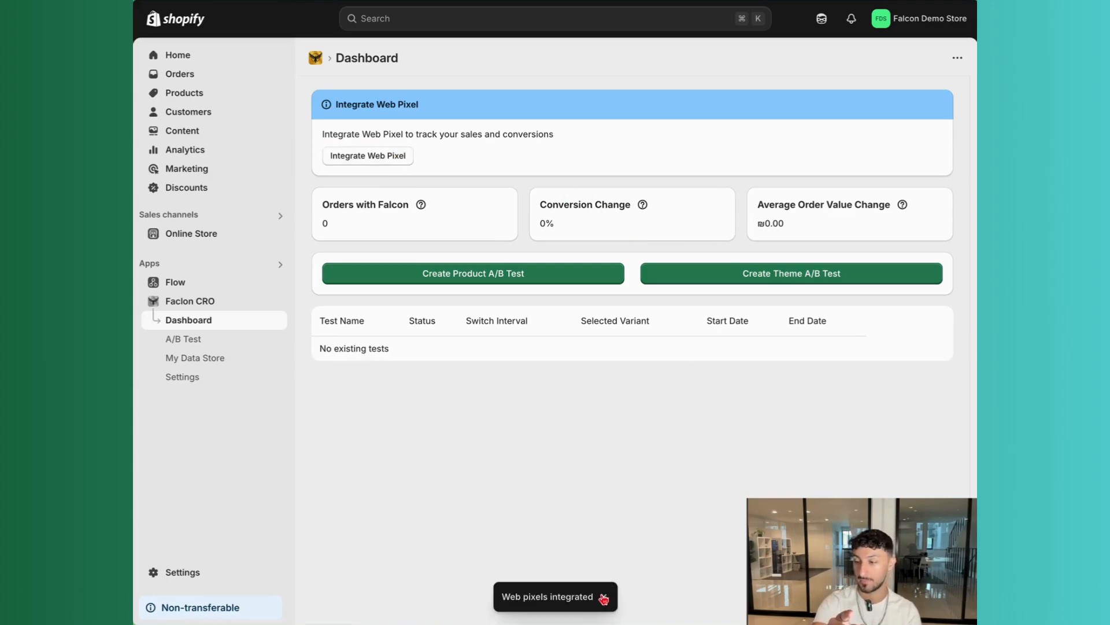
pyautogui.click(606, 596)
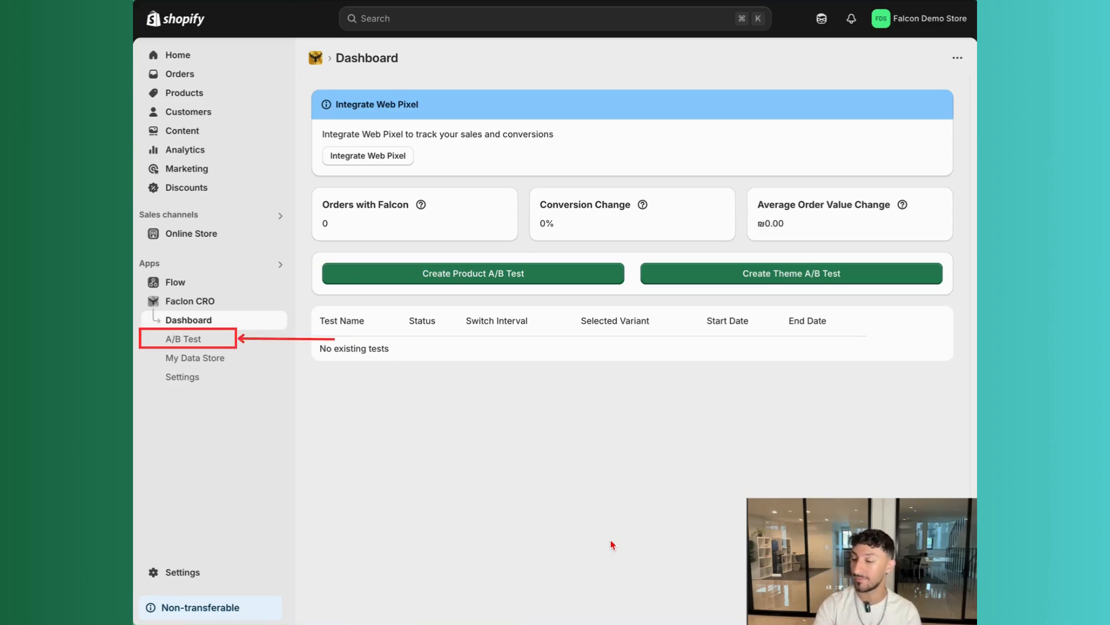
# Open the A/B Test section and start creating a product attribute test
pyautogui.click(269, 345)
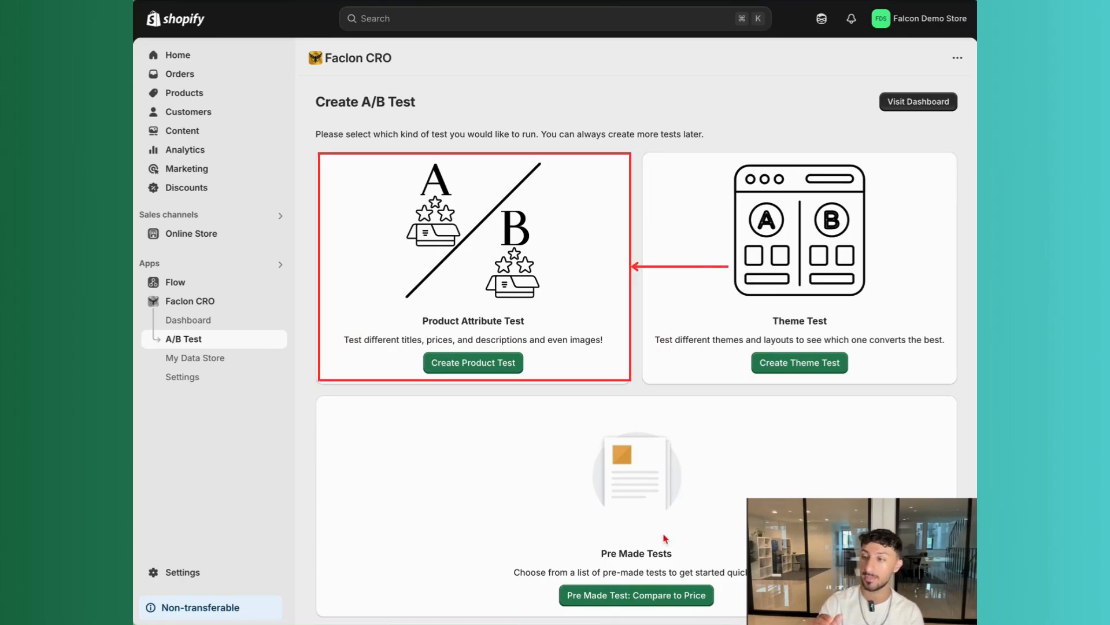
pyautogui.click(478, 371)
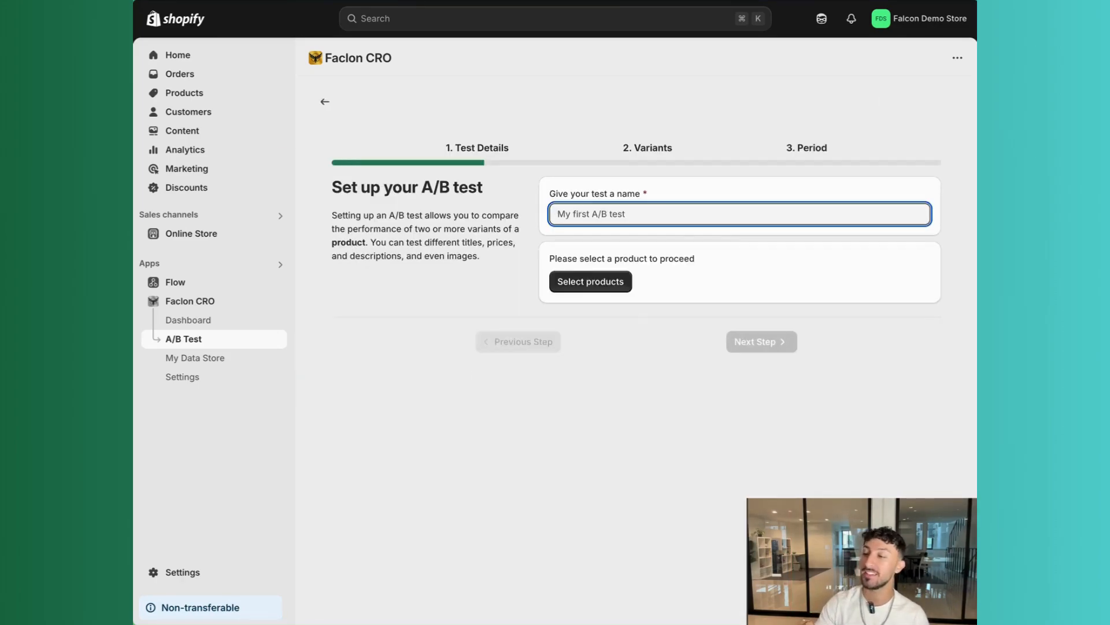
# Name the A/B test "test 1"
pyautogui.write('tes')
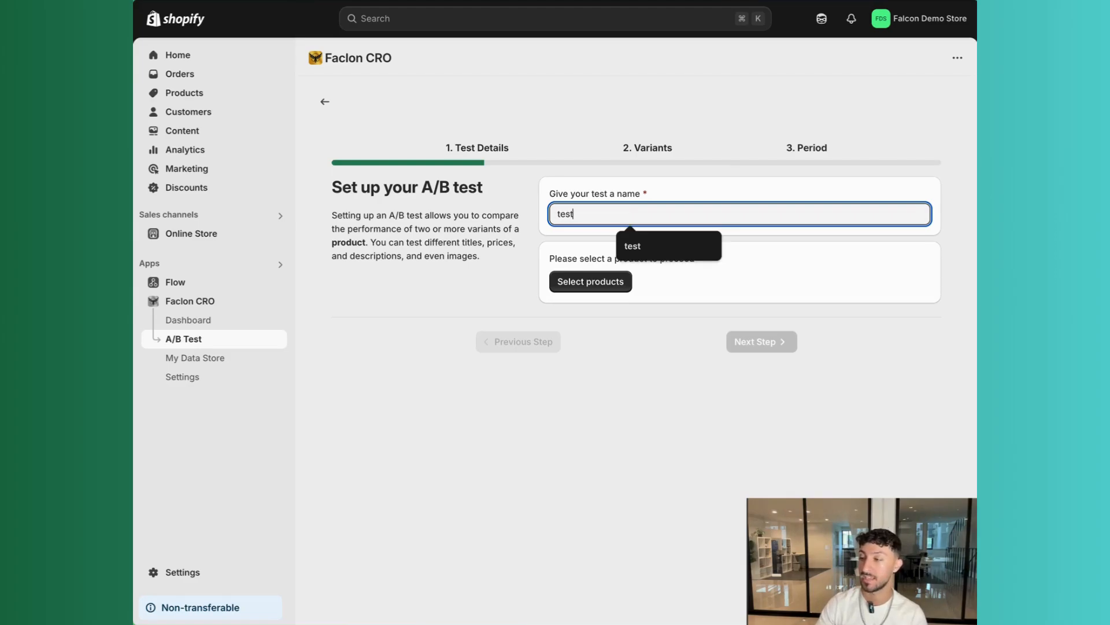
pyautogui.write('t')
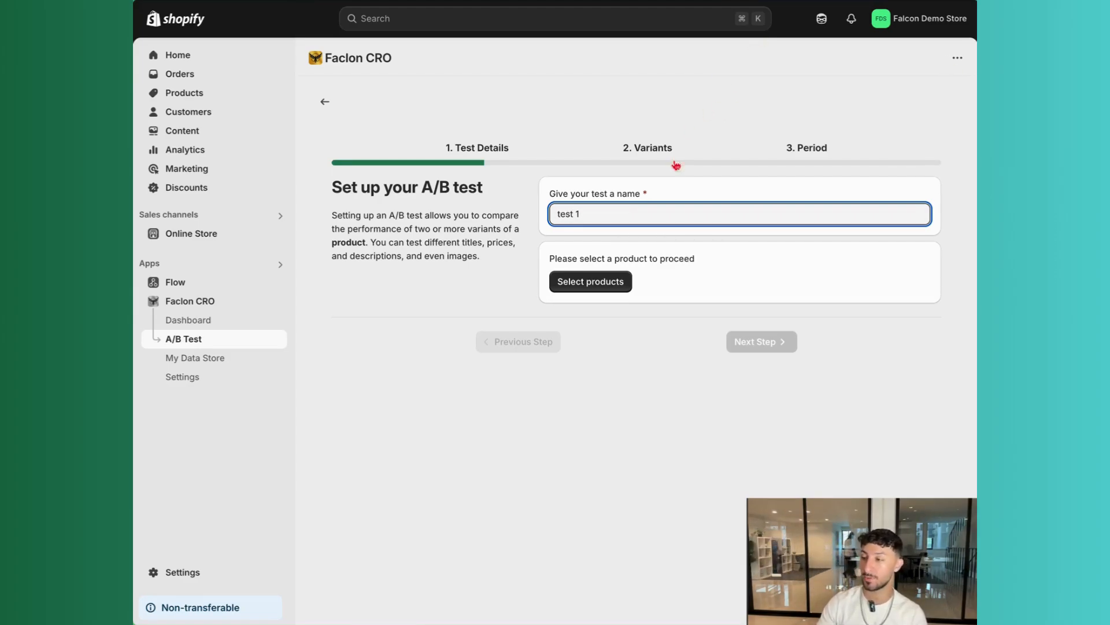
# Select The Collection Snowboard: Liquid as the product to test
pyautogui.click(615, 281)
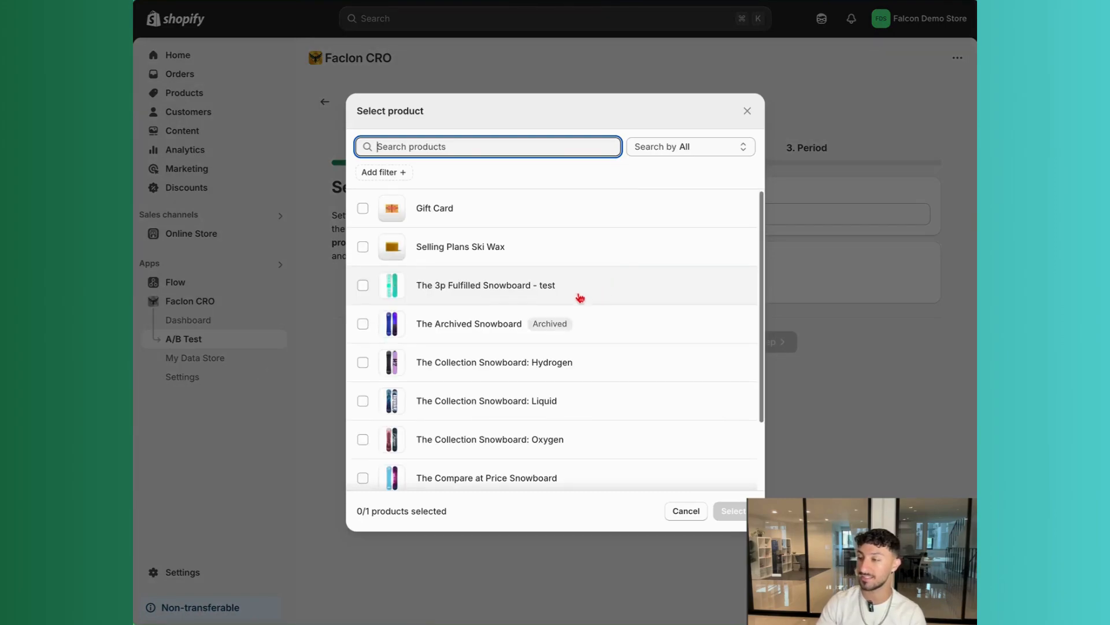
pyautogui.click(595, 400)
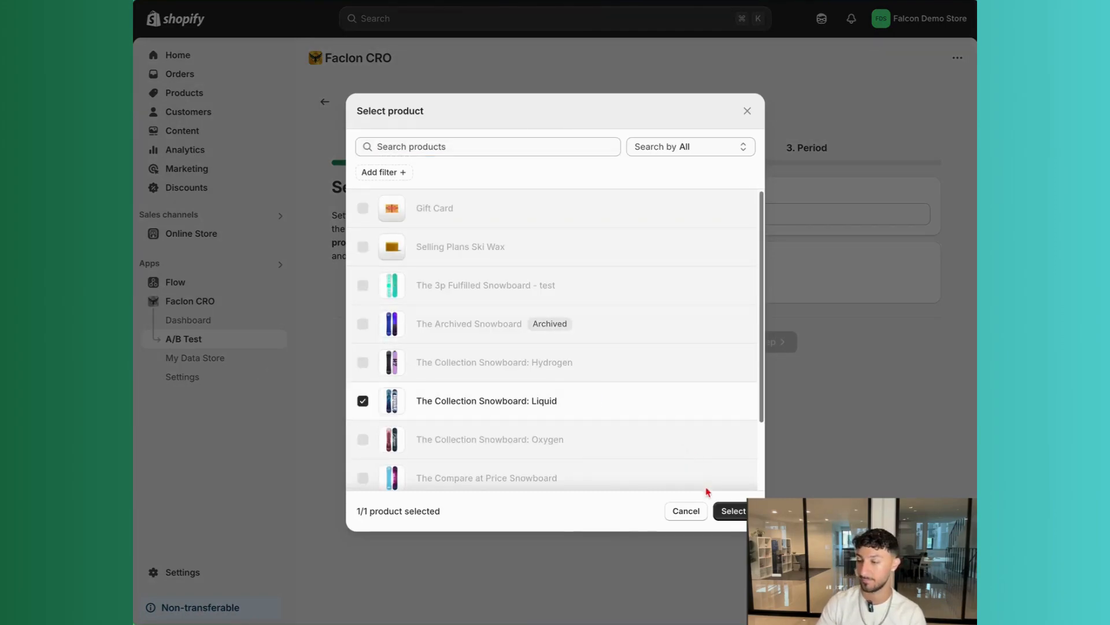
pyautogui.click(733, 511)
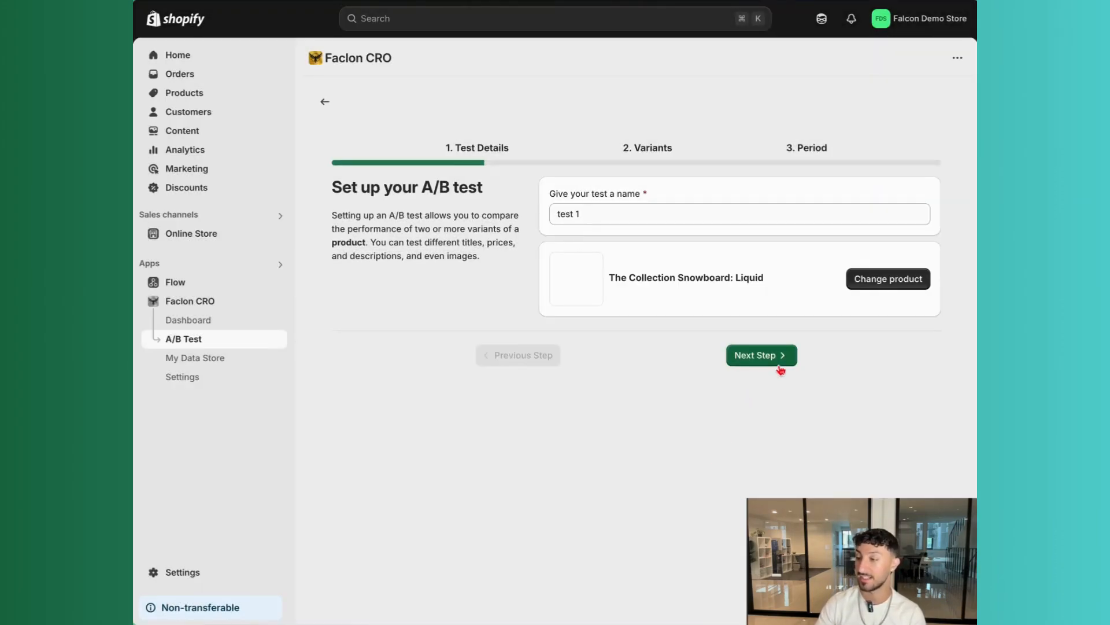
# Advance to the Variants step and review the Variant A and Variant B fields
pyautogui.click(778, 363)
pyautogui.scroll(-5, 667, 377)
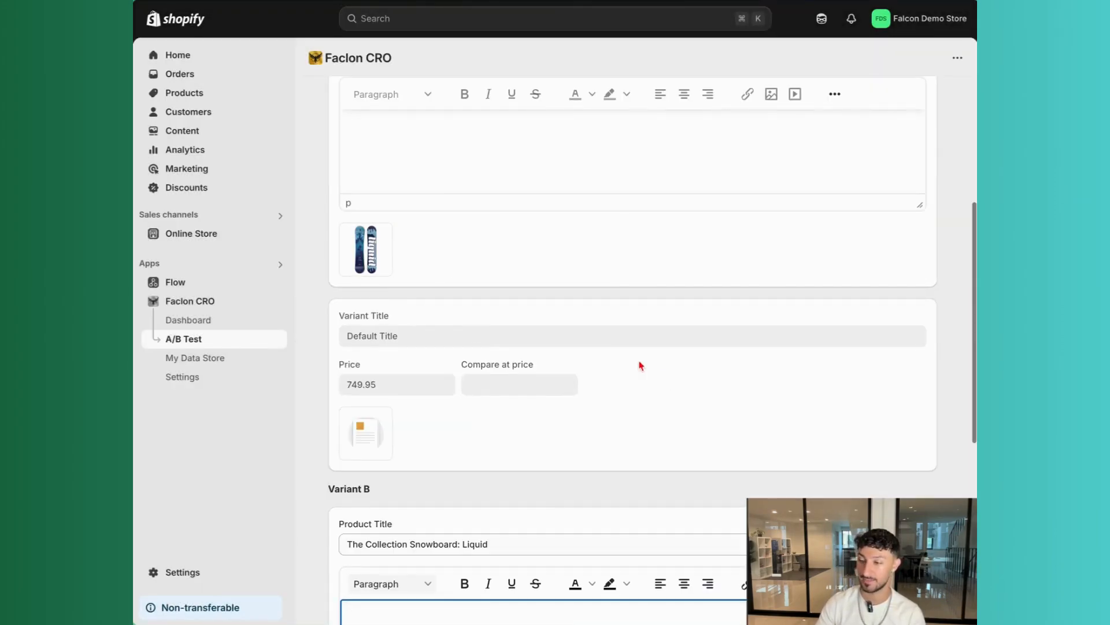
pyautogui.scroll(-7, 641, 366)
pyautogui.scroll(4, 634, 363)
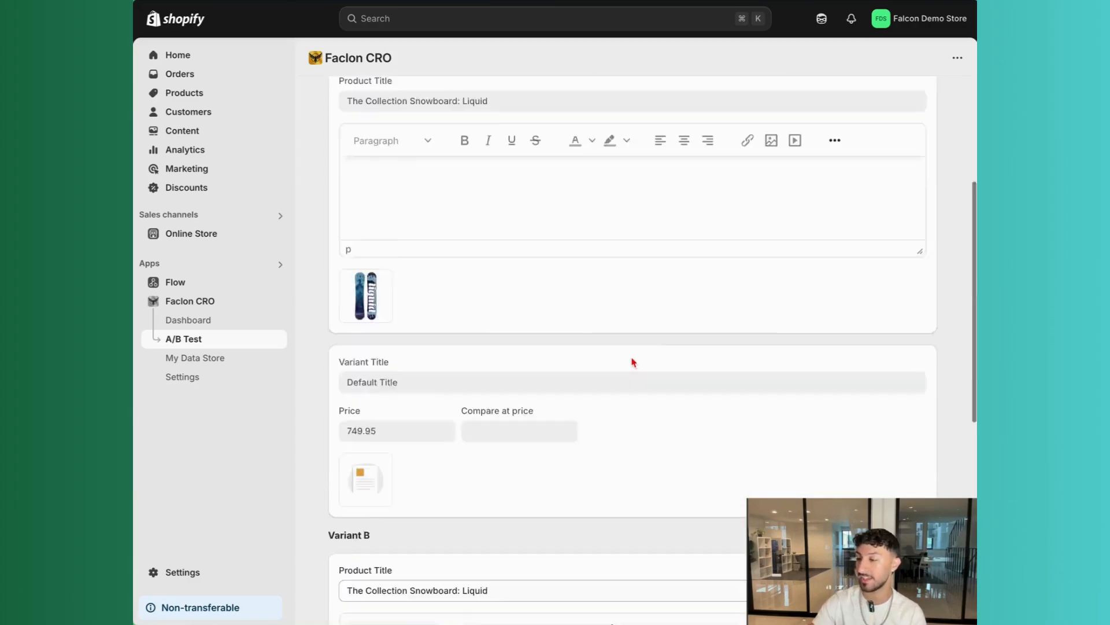
pyautogui.scroll(8, 632, 362)
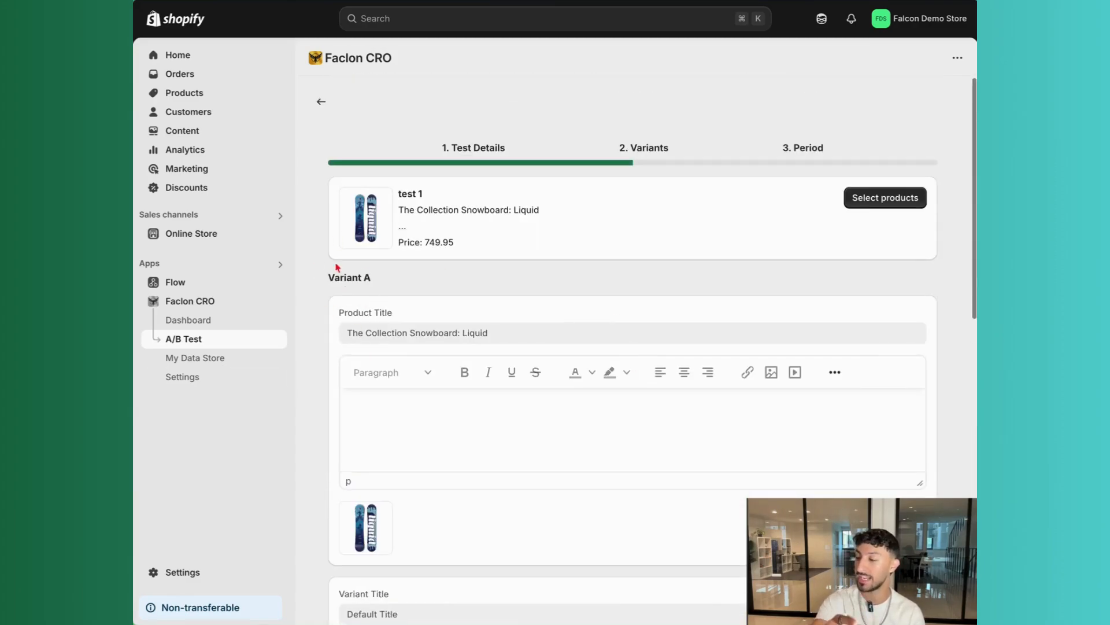
pyautogui.scroll(-4, 478, 338)
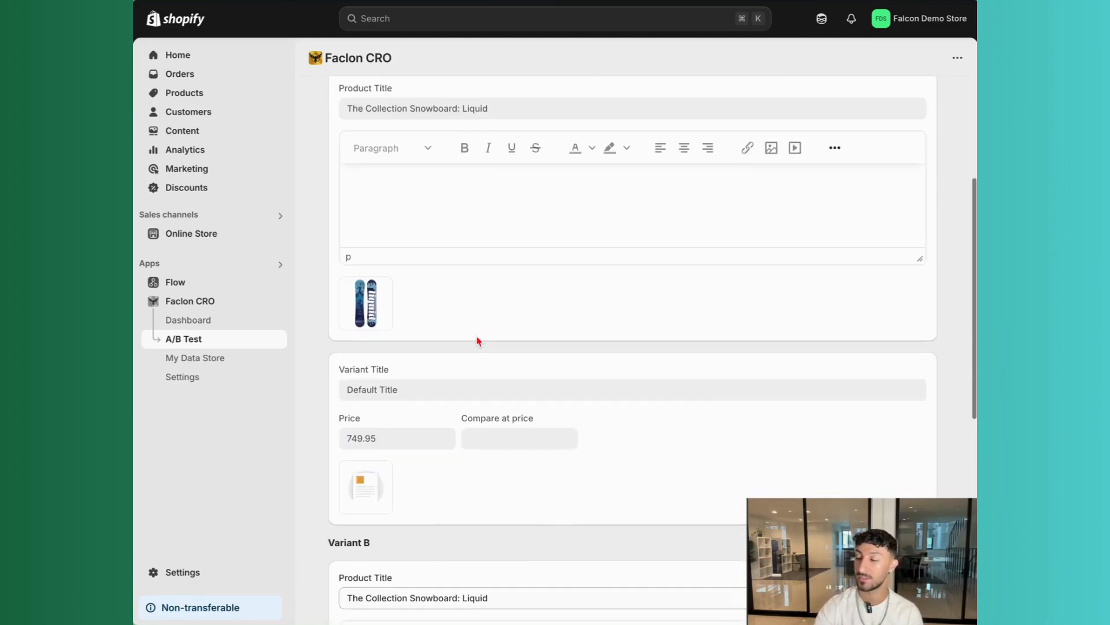
pyautogui.scroll(-1, 477, 342)
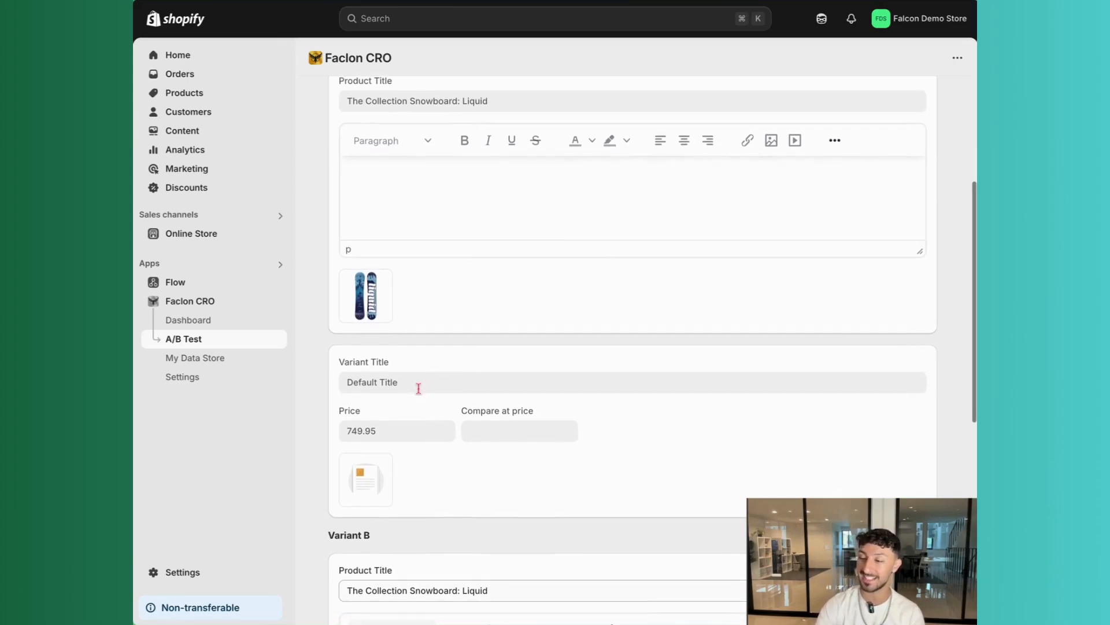
pyautogui.scroll(1, 410, 394)
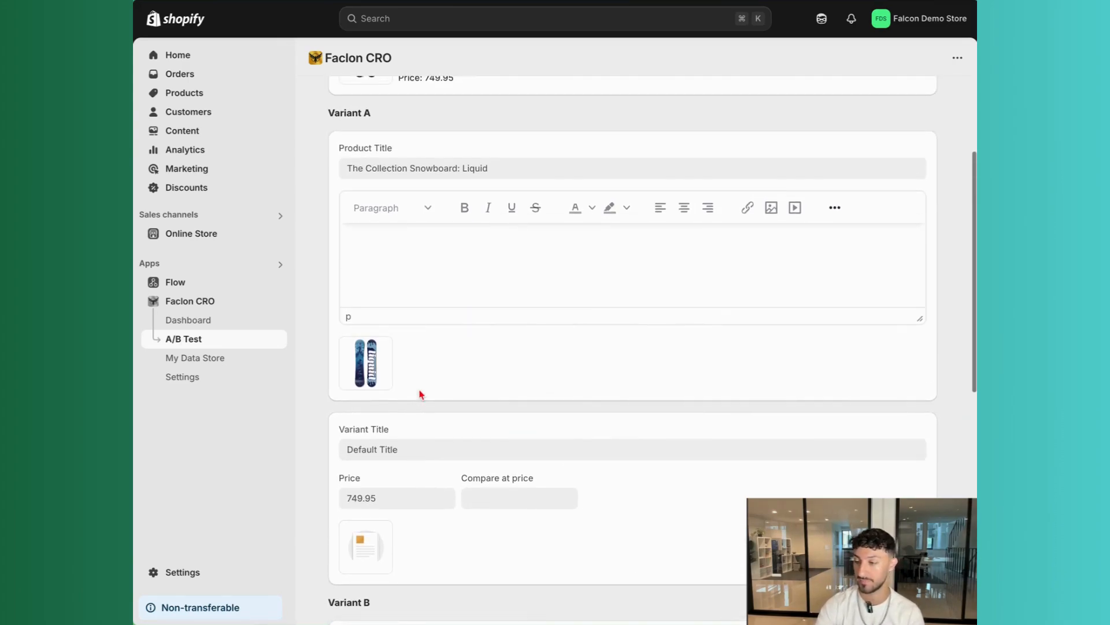
pyautogui.scroll(-4, 420, 395)
pyautogui.moveTo(377, 373); pyautogui.dragTo(327, 373)
pyautogui.click(414, 387)
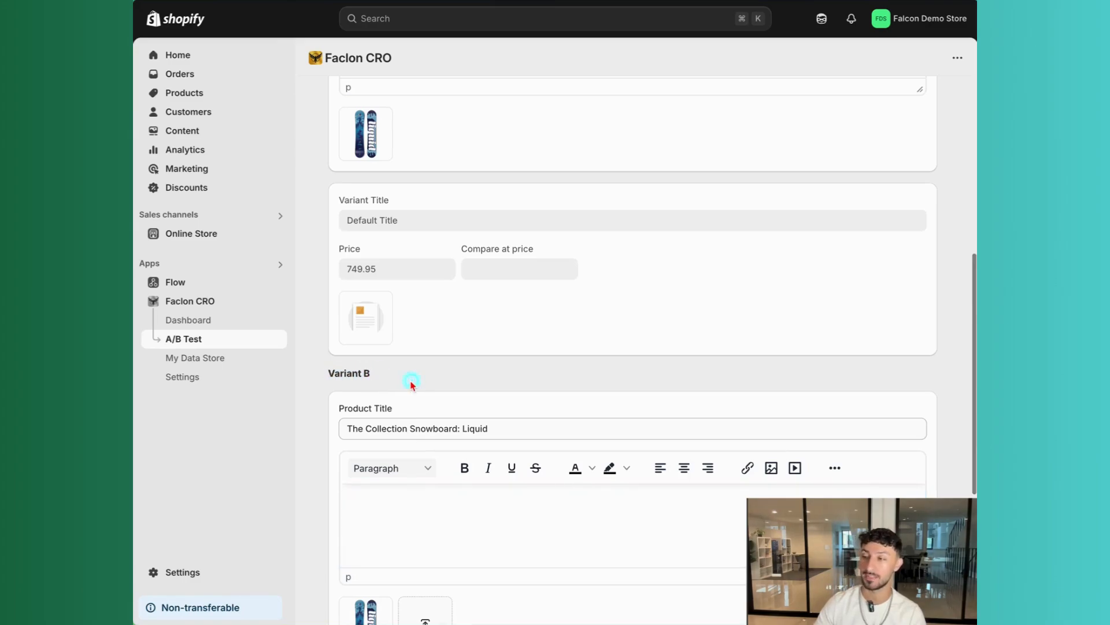
pyautogui.scroll(-5, 413, 384)
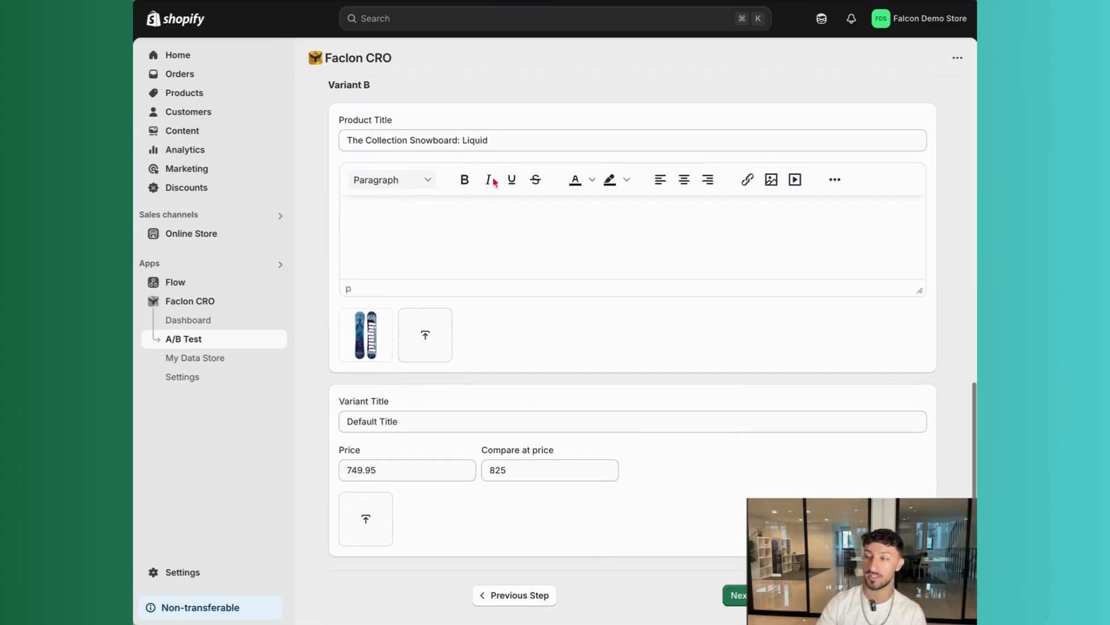
# Append " -ghj" to Variant B's product title
pyautogui.click(522, 135)
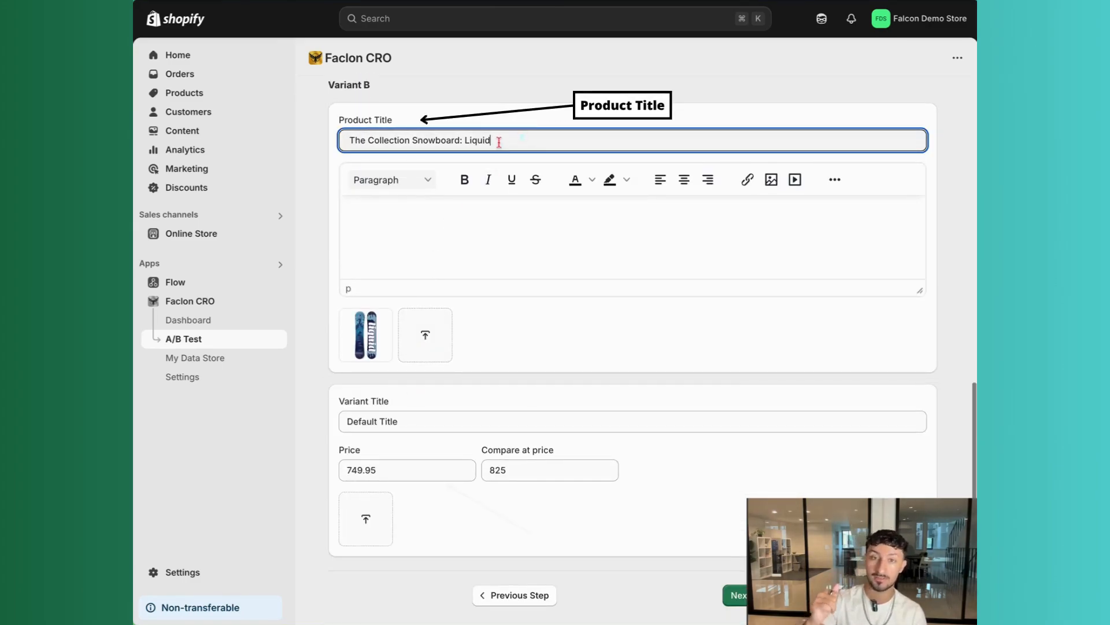
pyautogui.write('-')
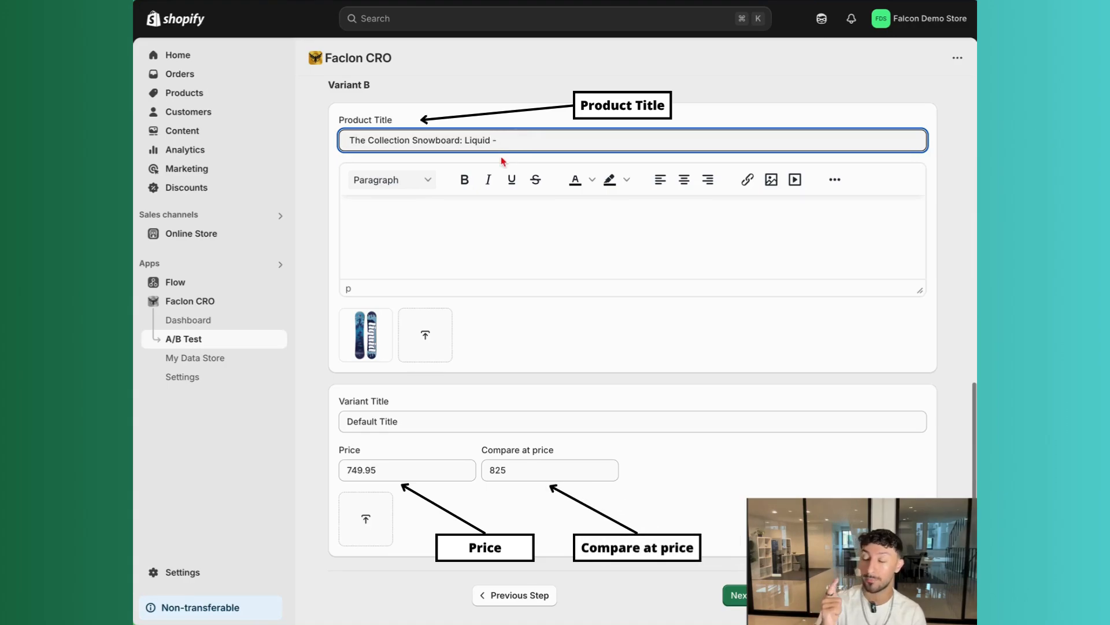
pyautogui.write('ghj')
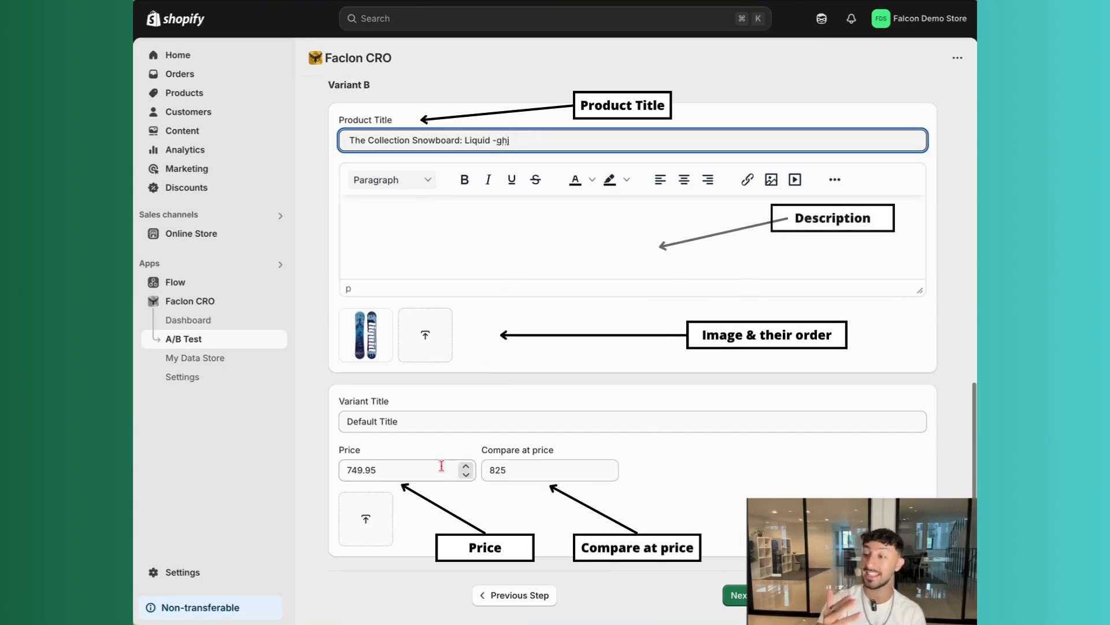
# Set Variant B's compare-at price to 800
pyautogui.doubleClick(507, 469)
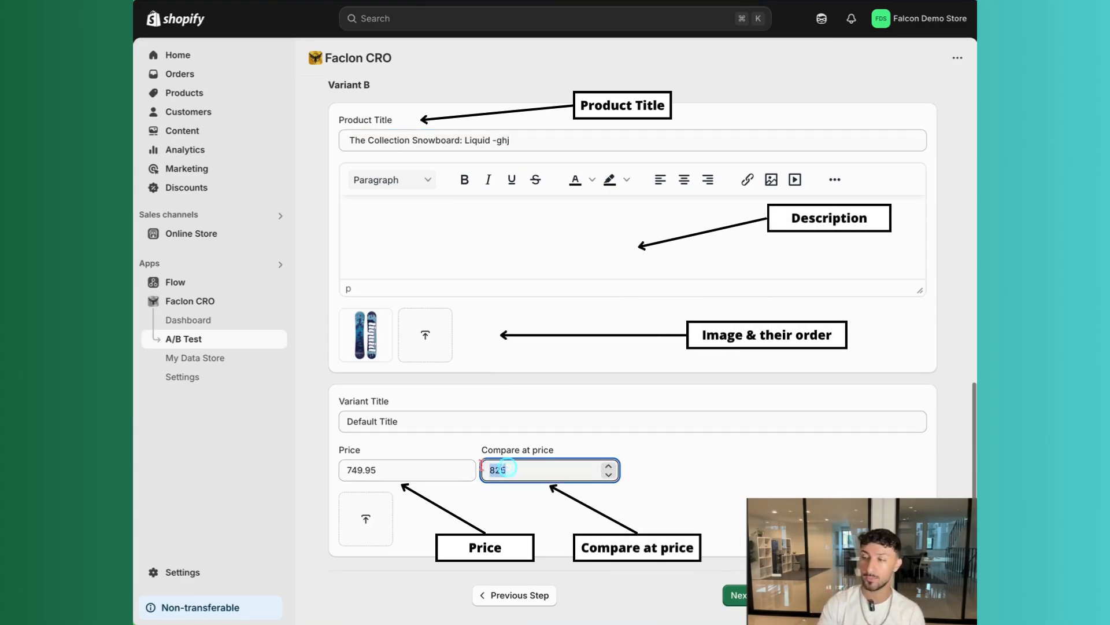
pyautogui.write('800')
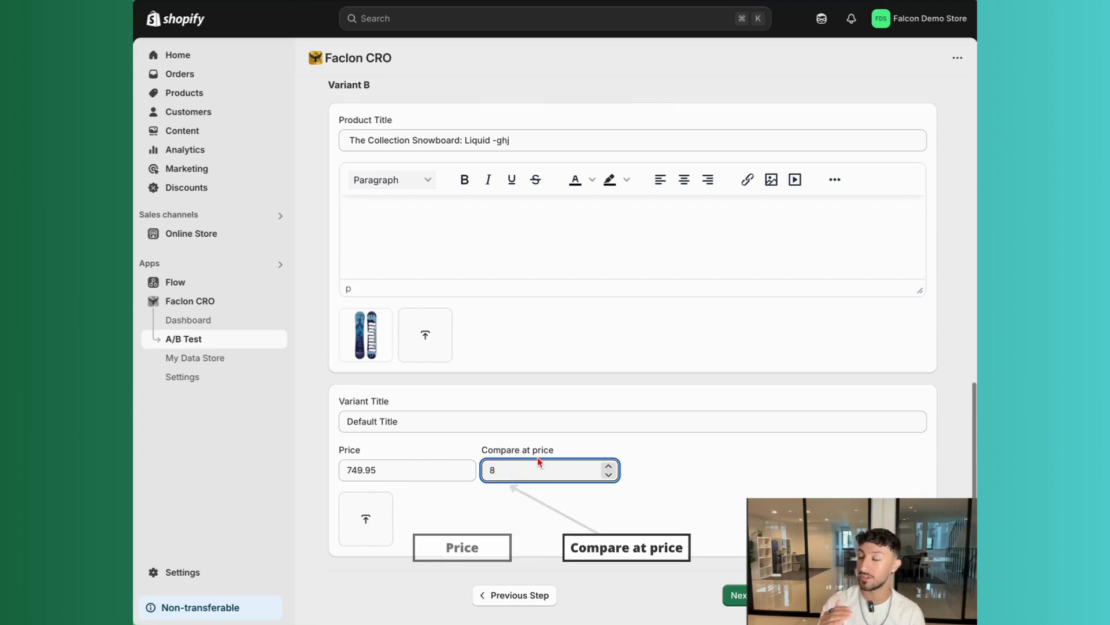
pyautogui.click(543, 488)
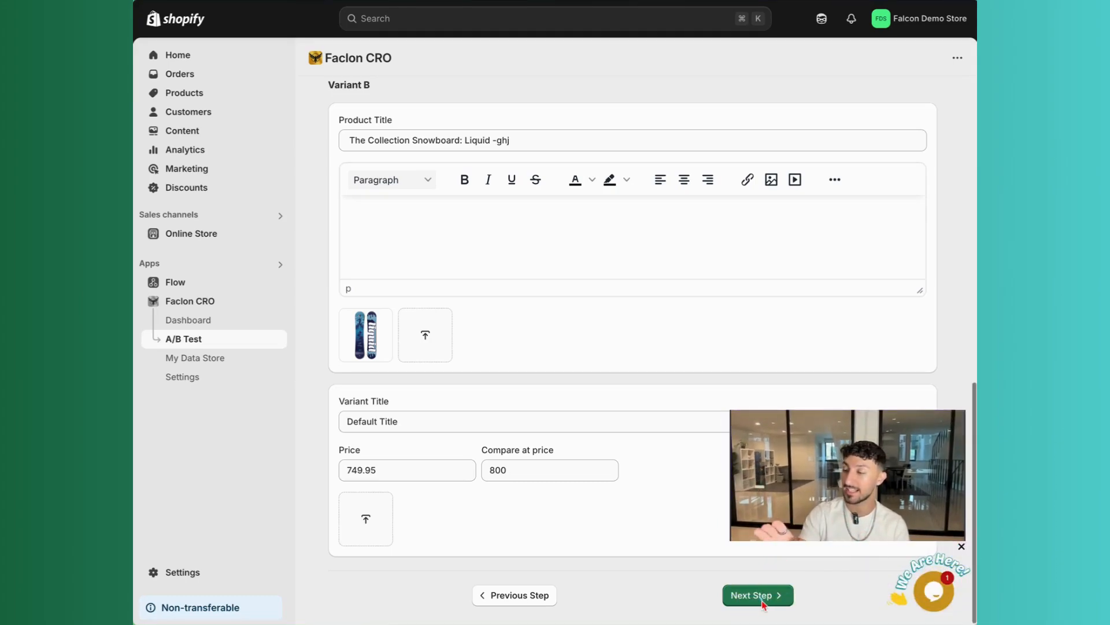
# Proceed to the Period step and apply the end date of May 27, 2025, 6:28 PM
pyautogui.click(761, 596)
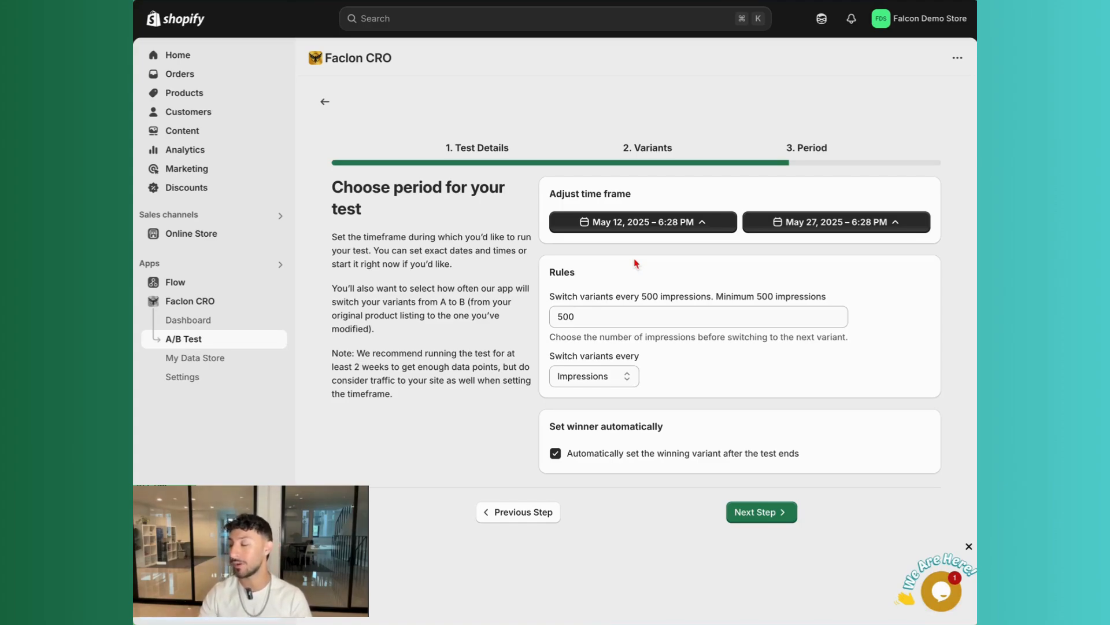
pyautogui.click(630, 227)
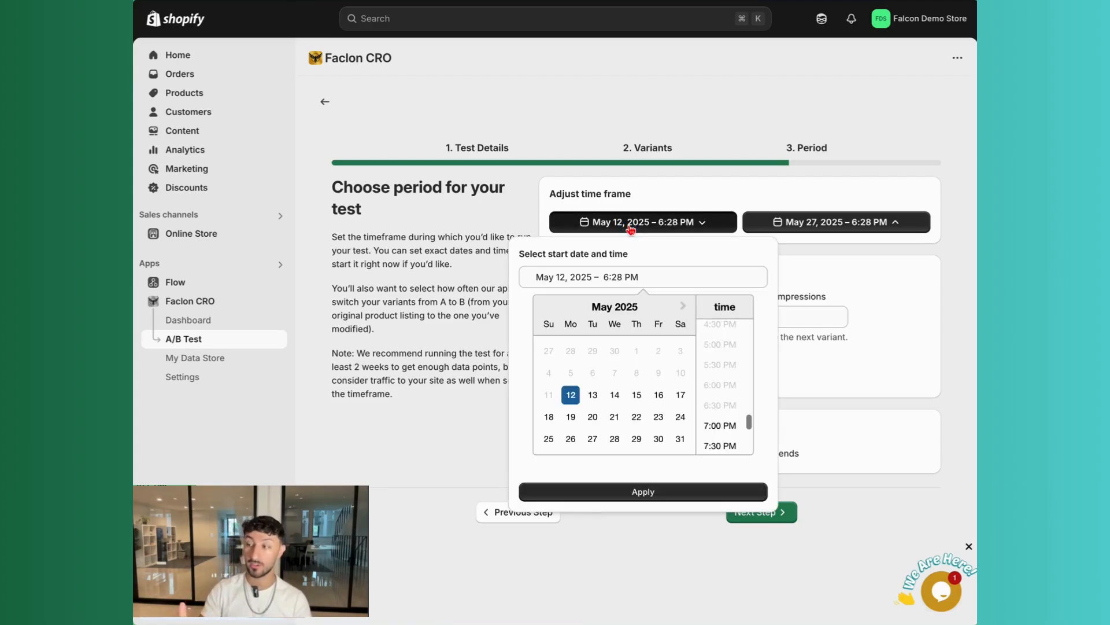
pyautogui.click(630, 226)
pyautogui.click(630, 225)
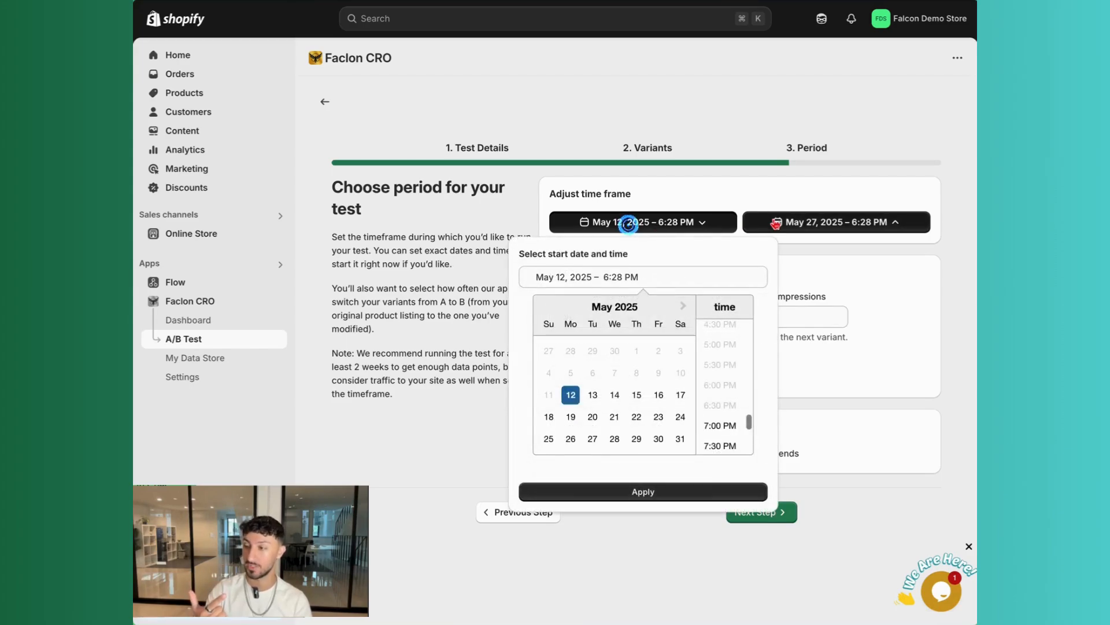
pyautogui.click(775, 222)
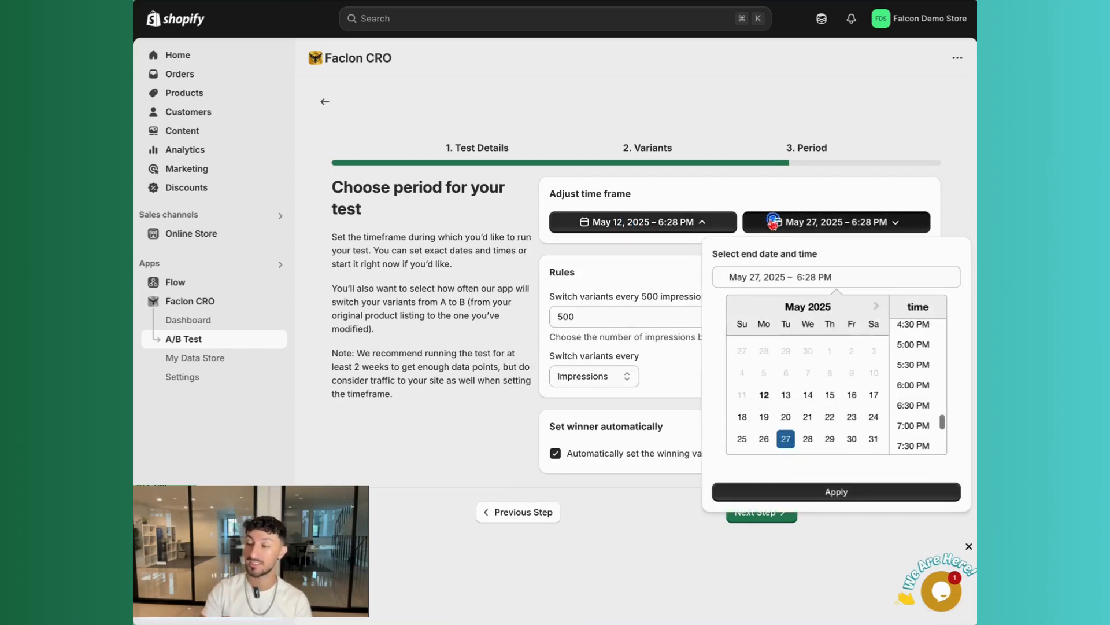
pyautogui.click(816, 494)
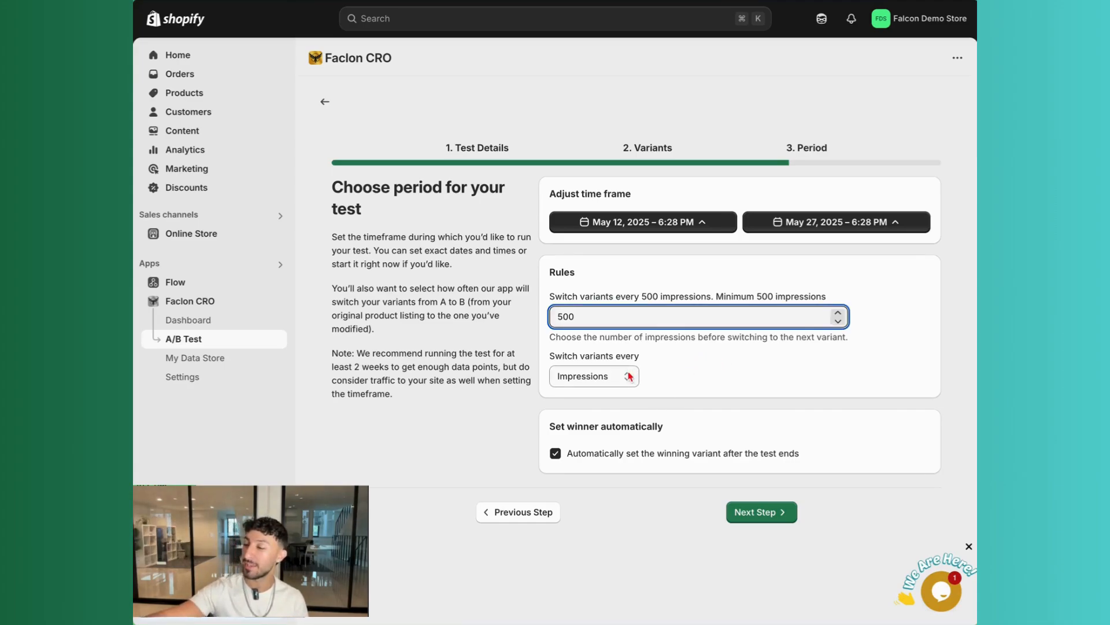
# Set the variants to switch every 3 hours instead of by impressions
pyautogui.click(629, 377)
pyautogui.click(629, 376)
pyautogui.click(616, 314)
pyautogui.click(662, 368)
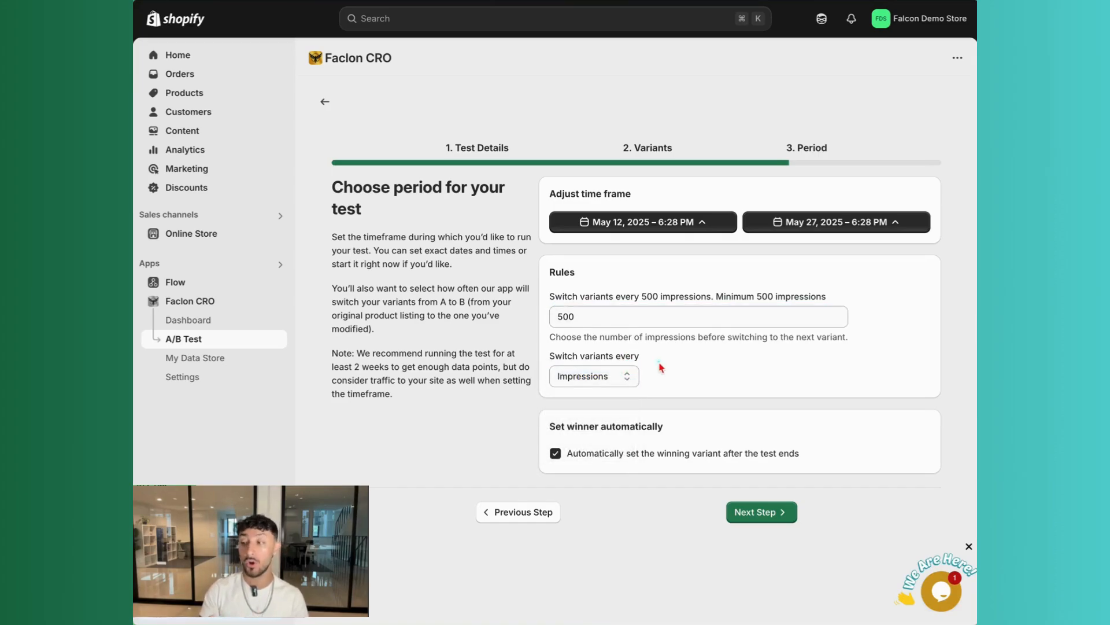
pyautogui.click(604, 378)
pyautogui.click(612, 408)
pyautogui.click(625, 313)
pyautogui.click(812, 312)
pyautogui.click(811, 312)
pyautogui.click(816, 347)
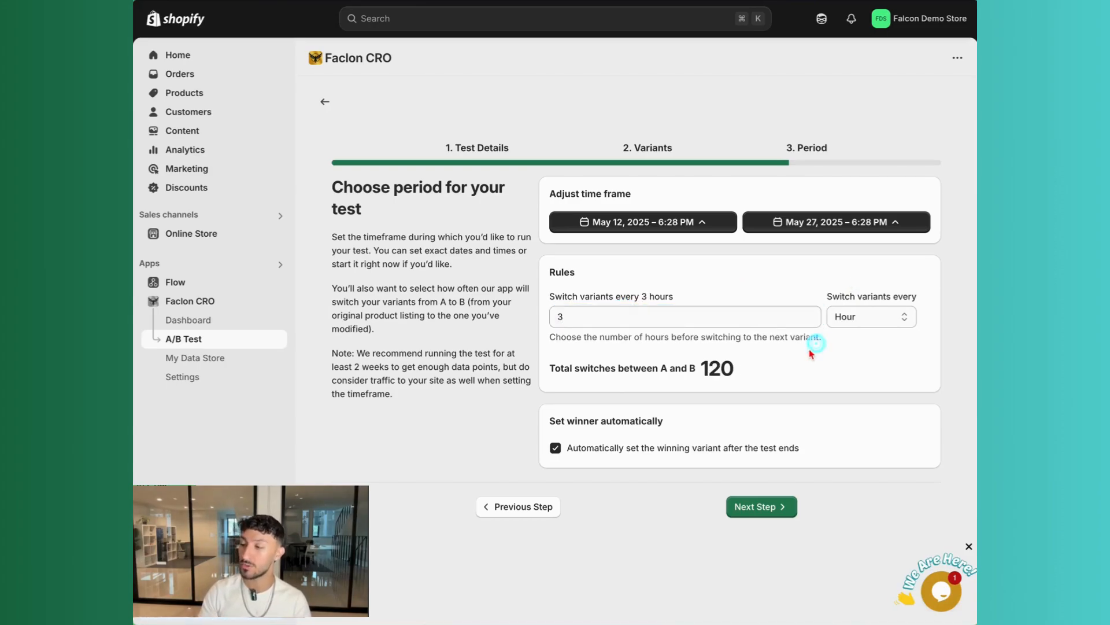
pyautogui.click(837, 325)
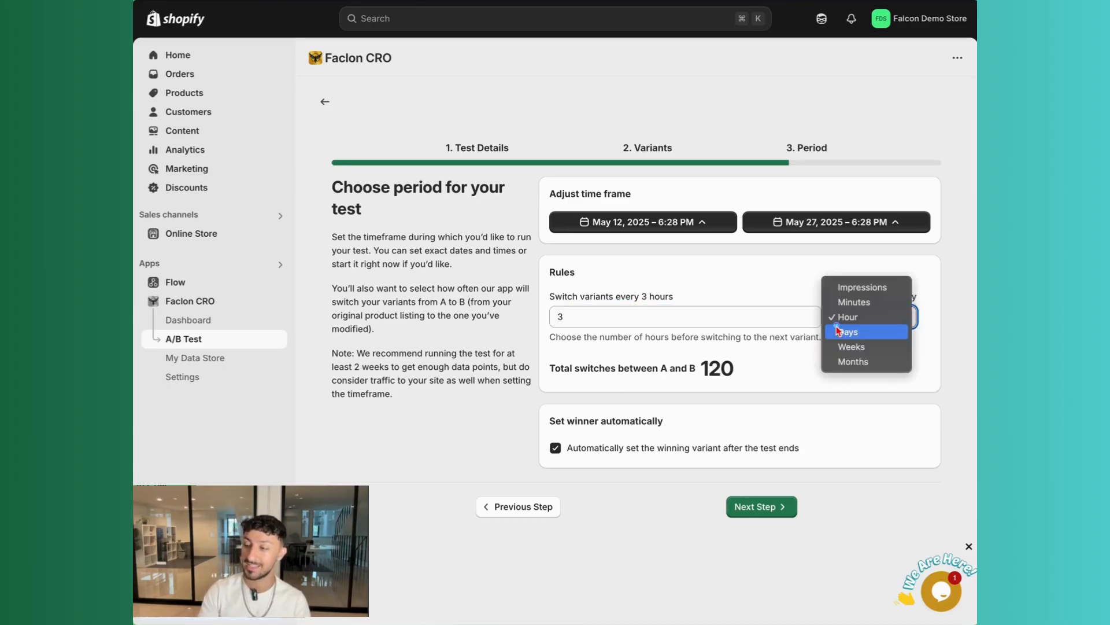
pyautogui.click(749, 294)
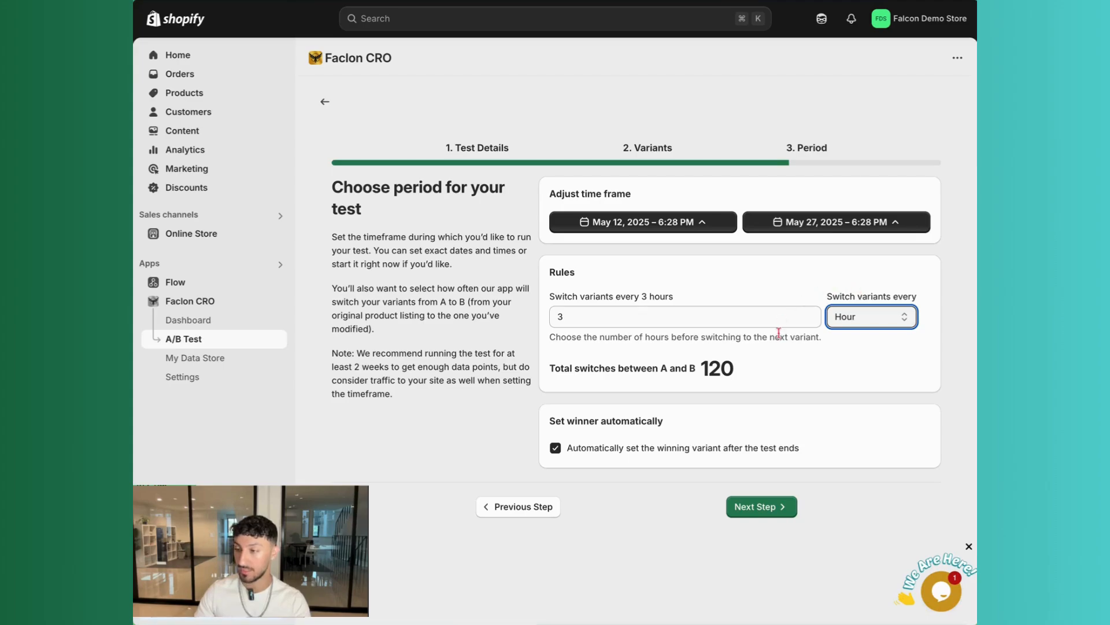
# Finish the Period step and read the warning about editing the product listing during the test
pyautogui.moveTo(550, 419); pyautogui.dragTo(653, 415)
pyautogui.click(653, 415)
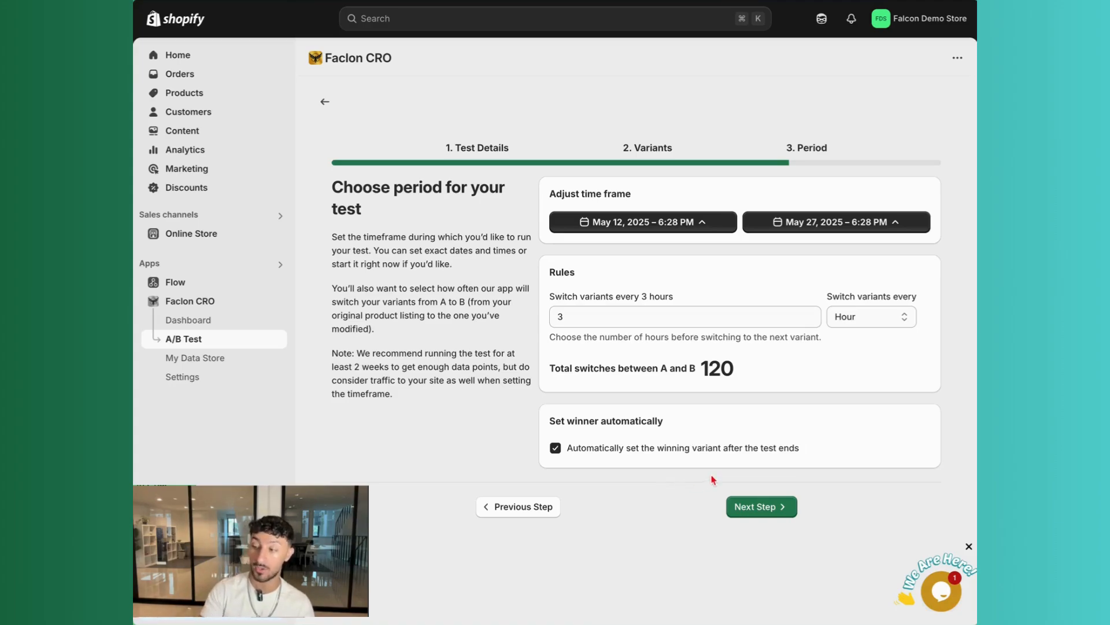
pyautogui.click(758, 510)
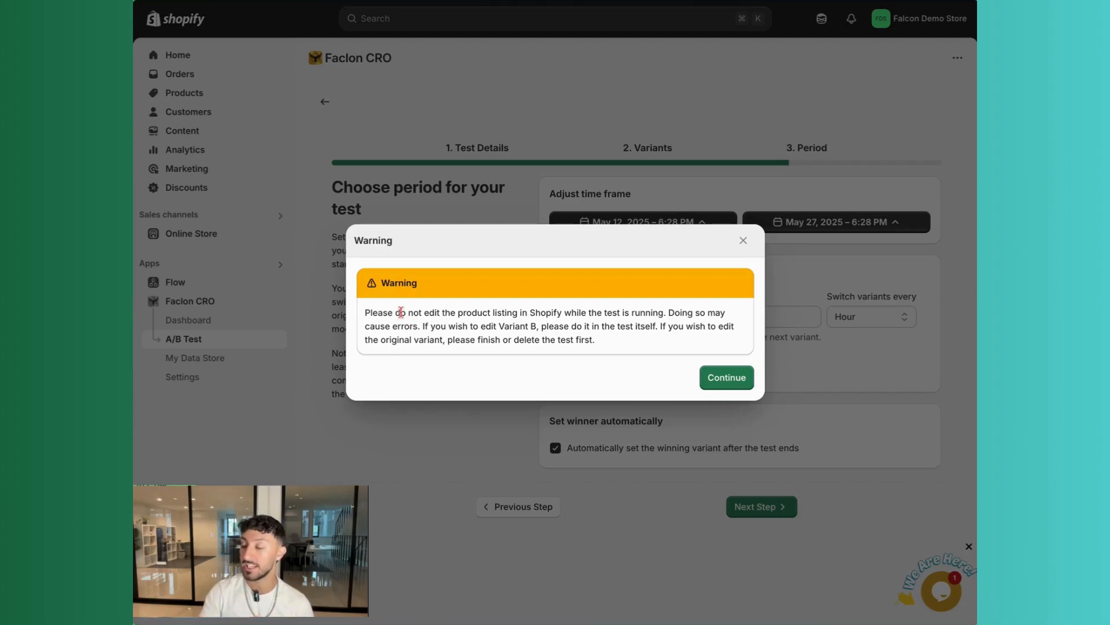
pyautogui.moveTo(394, 313); pyautogui.dragTo(517, 309)
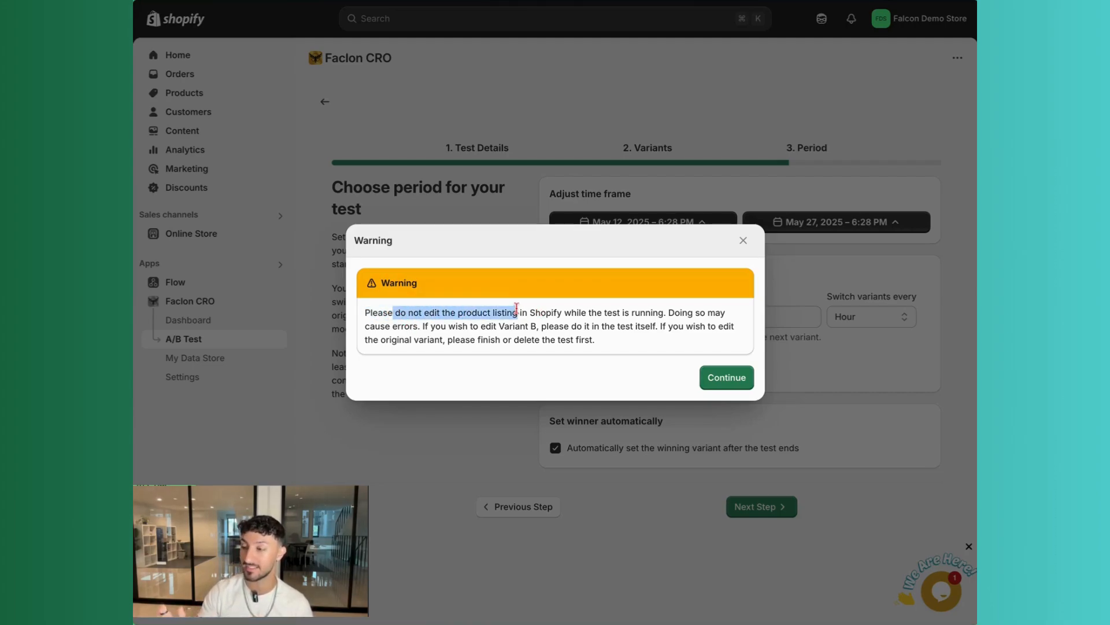
# Dismiss the product-listing warning and start the product A/B test right away
pyautogui.click(557, 327)
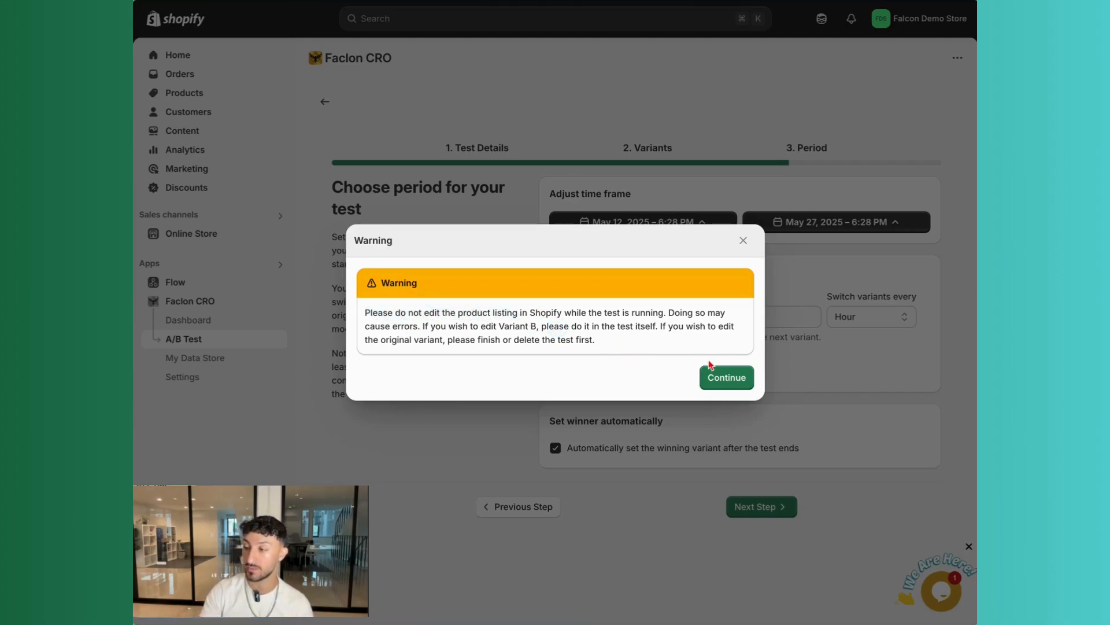
pyautogui.moveTo(522, 339); pyautogui.dragTo(538, 326)
pyautogui.click(675, 371)
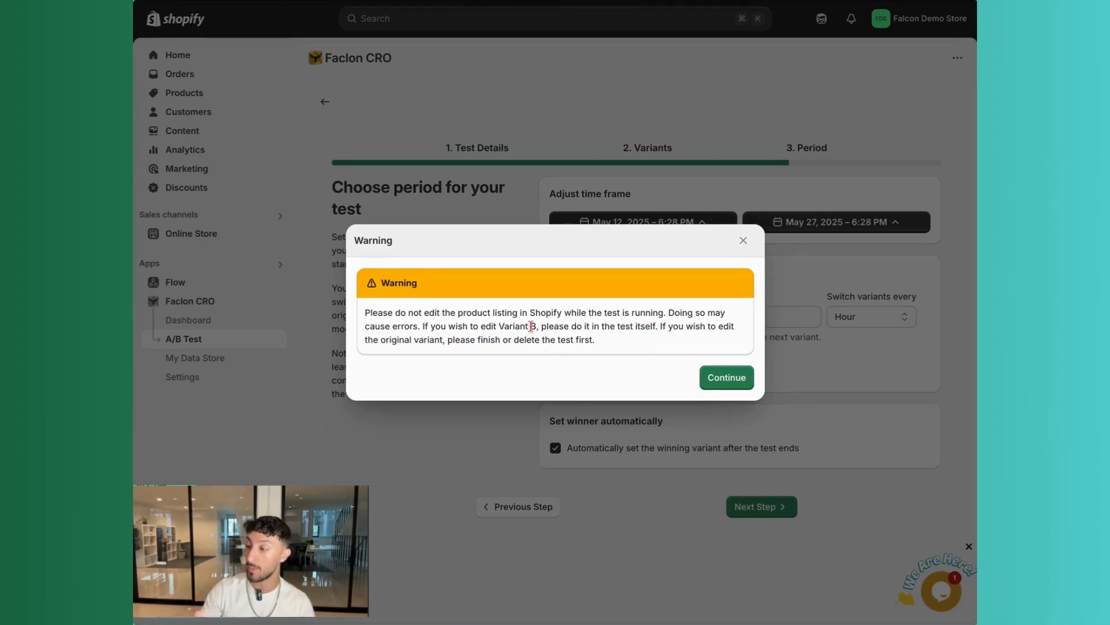
pyautogui.moveTo(447, 340); pyautogui.dragTo(571, 338)
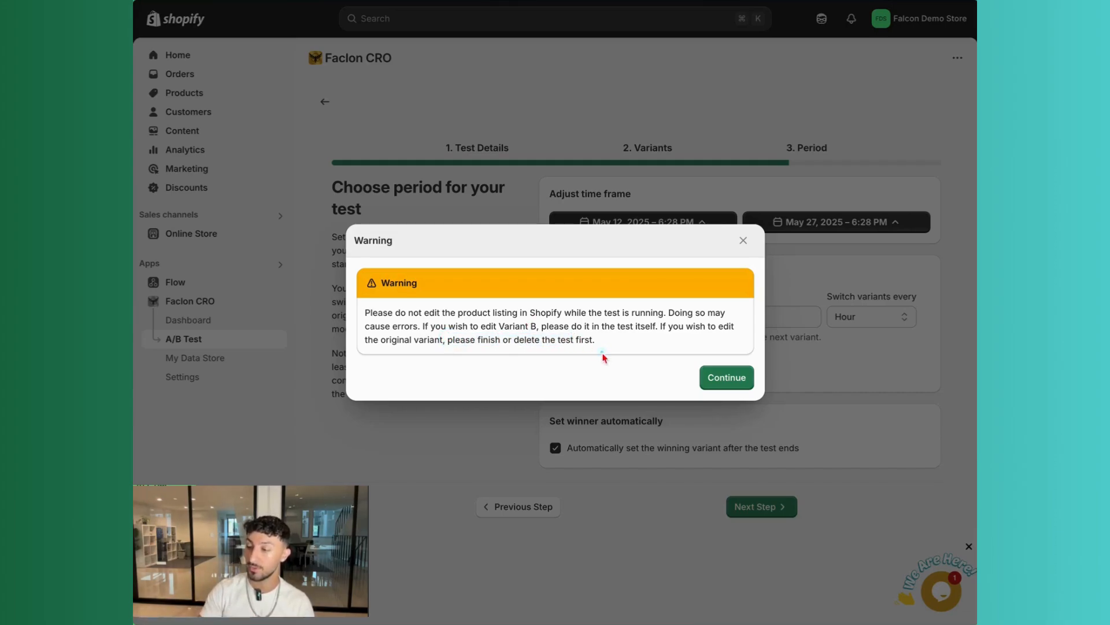
pyautogui.click(712, 377)
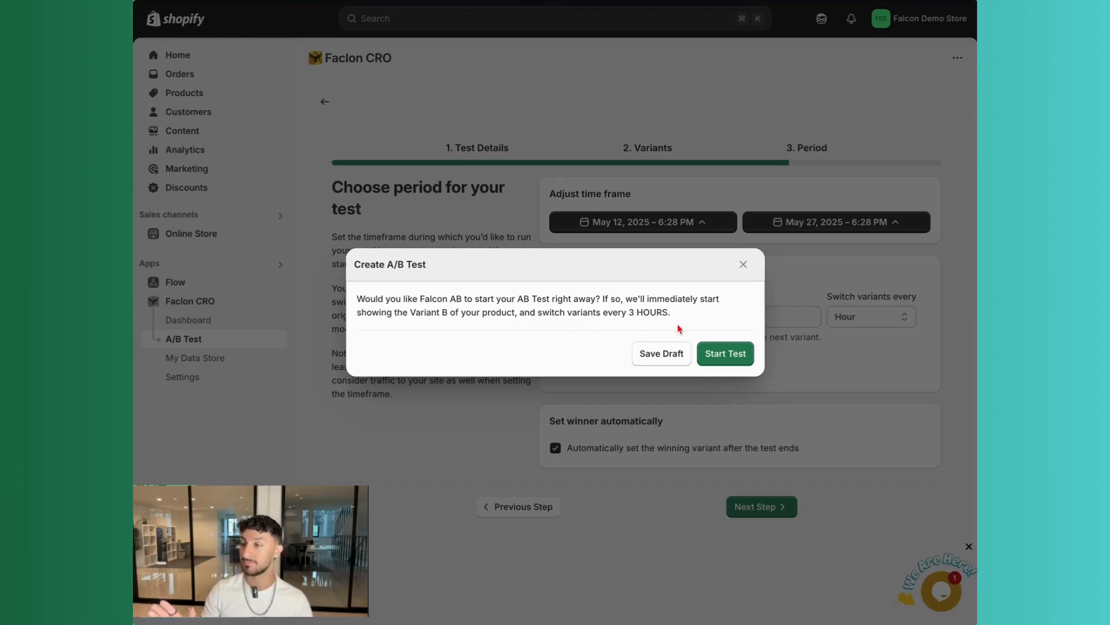
pyautogui.click(707, 349)
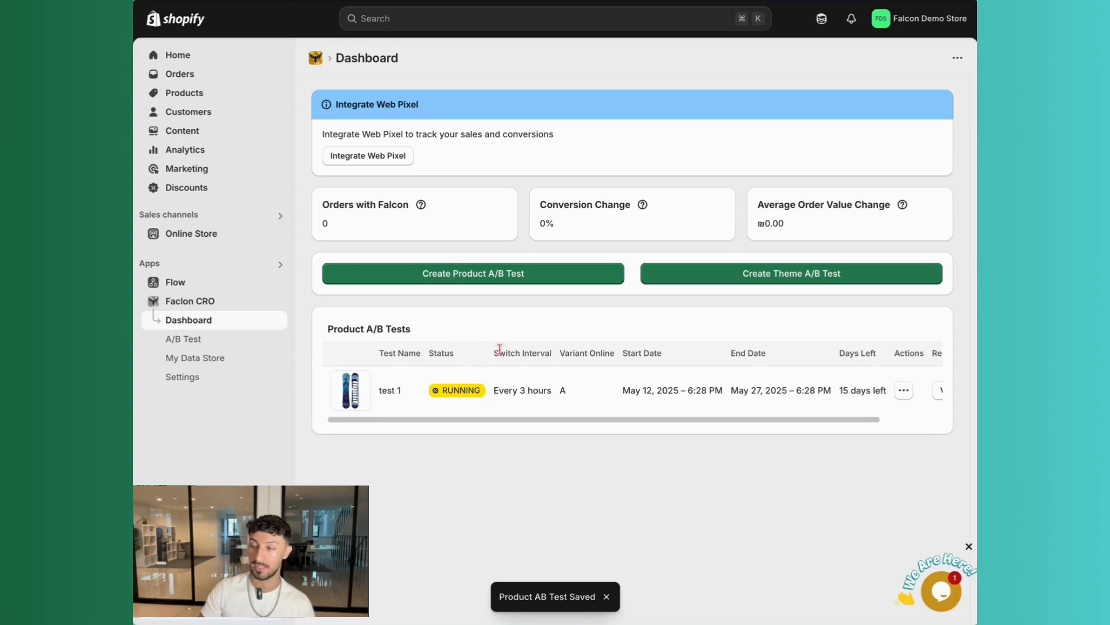
# Open the results of test 1 from the dashboard's product A/B tests table and review its metrics
pyautogui.moveTo(493, 420); pyautogui.dragTo(498, 420)
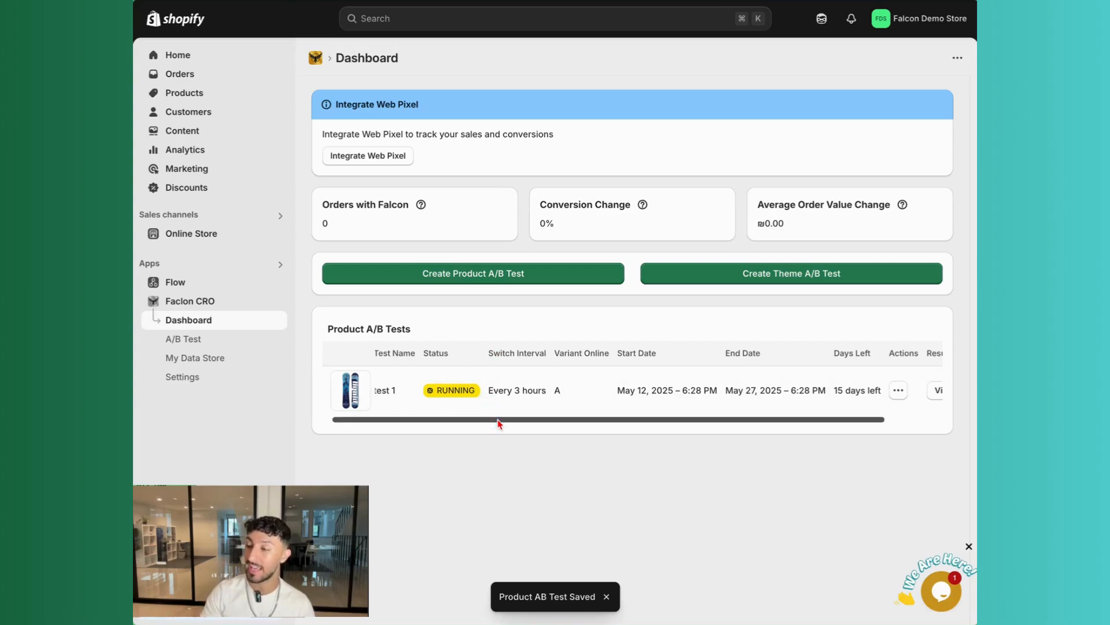
pyautogui.moveTo(498, 420); pyautogui.dragTo(549, 422)
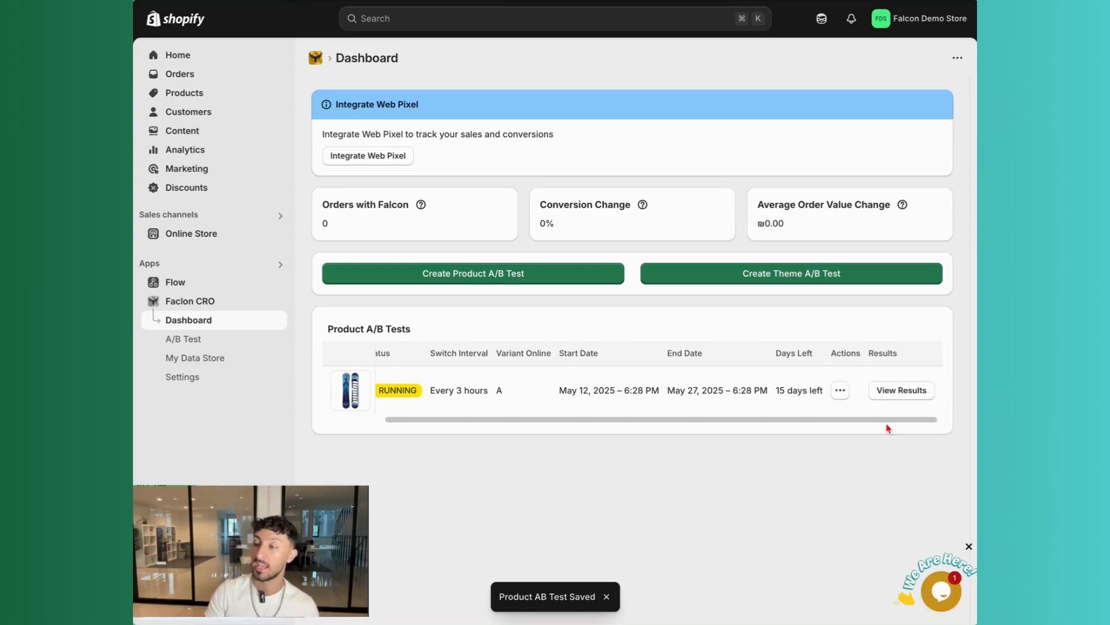
pyautogui.click(899, 391)
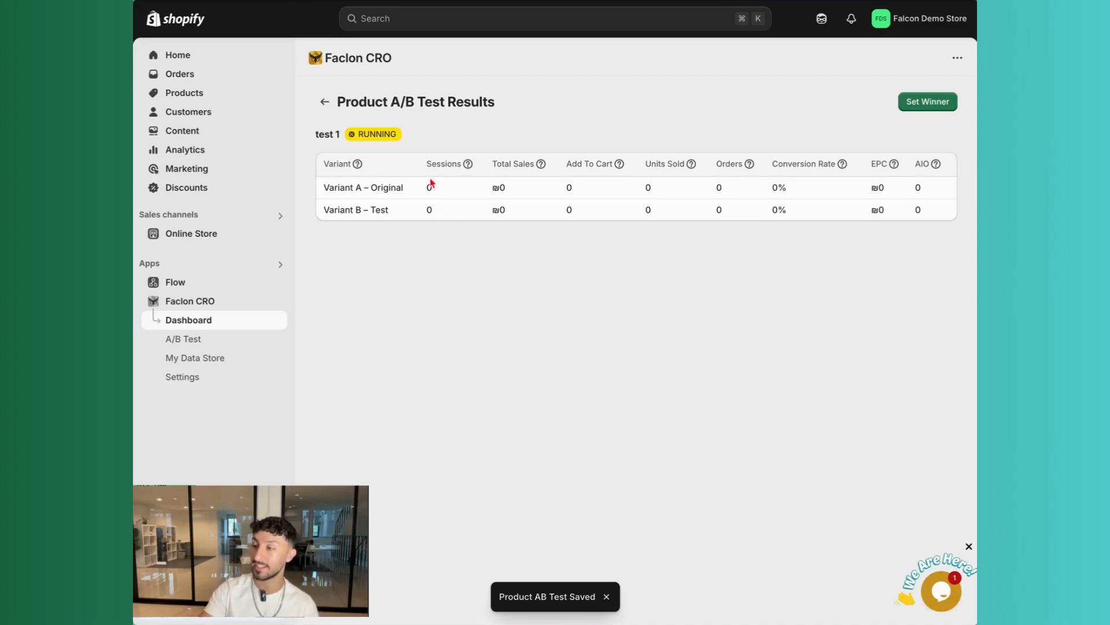
pyautogui.moveTo(375, 185); pyautogui.dragTo(371, 211)
pyautogui.click(408, 222)
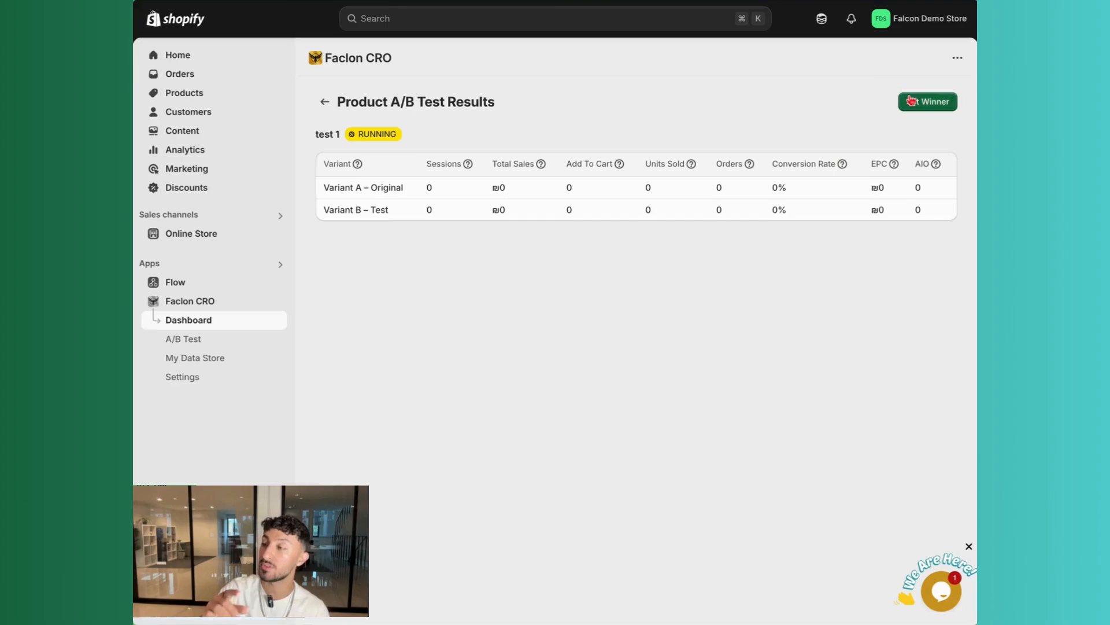
pyautogui.click(908, 101)
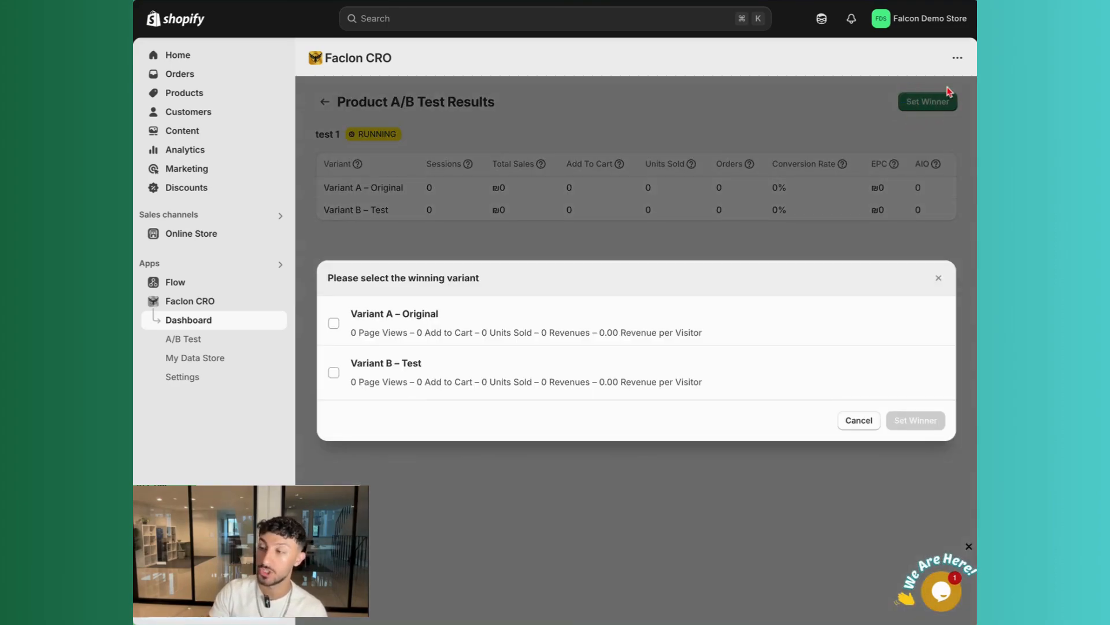
pyautogui.click(629, 324)
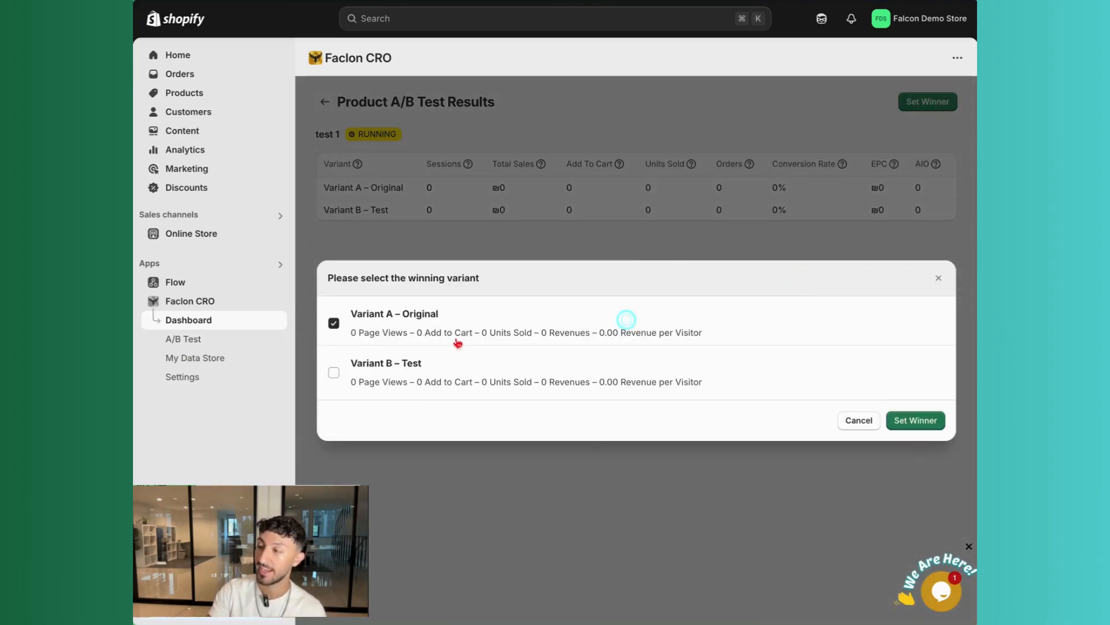
pyautogui.click(458, 358)
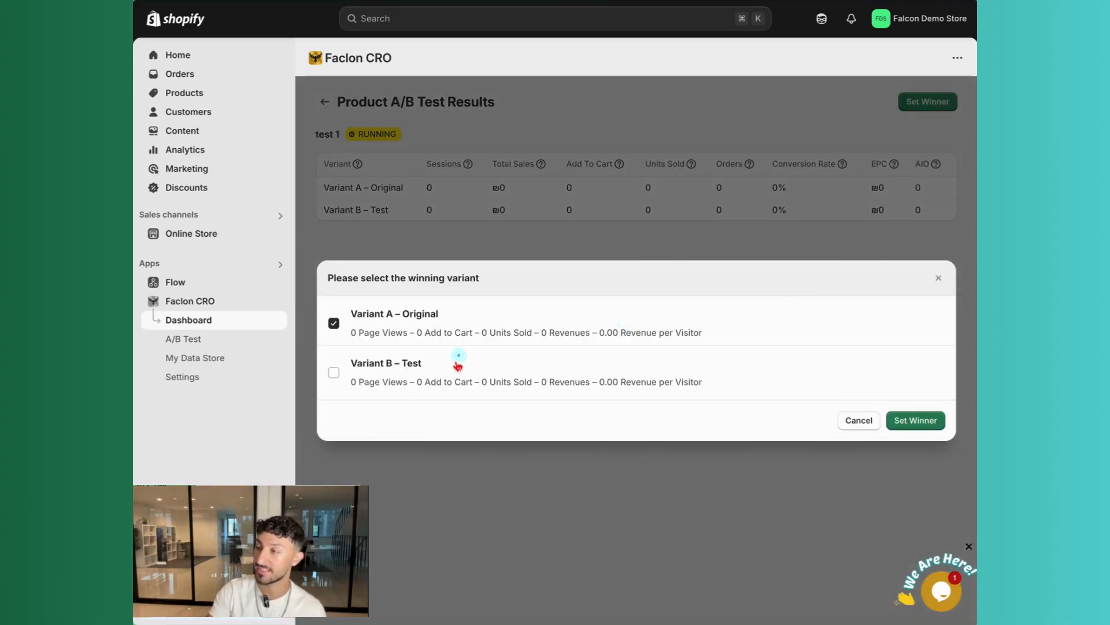
pyautogui.click(428, 332)
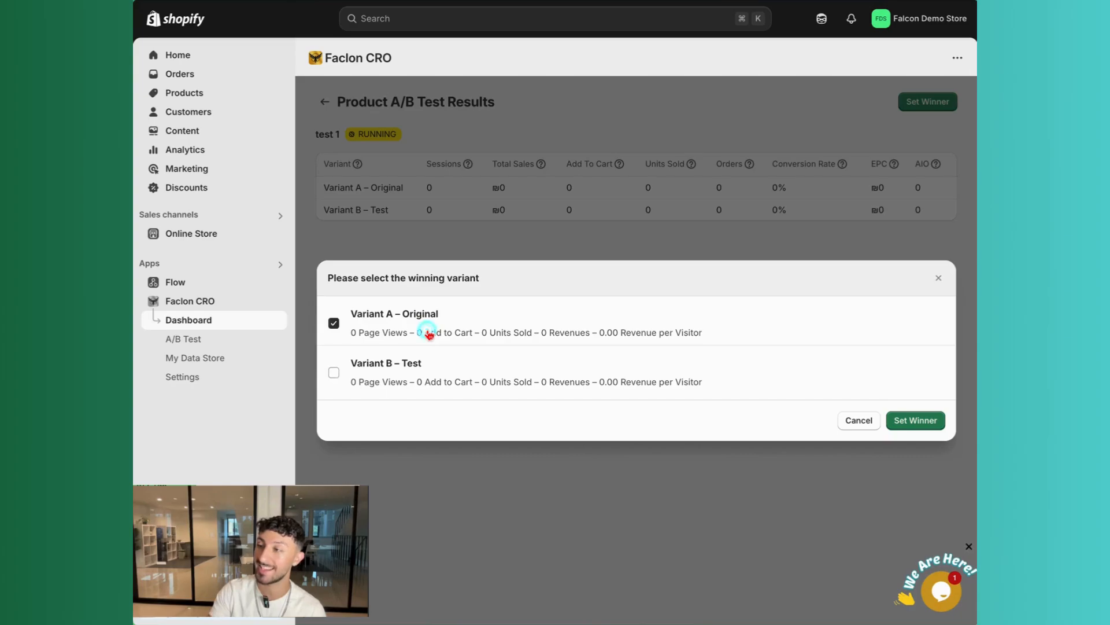
pyautogui.click(869, 420)
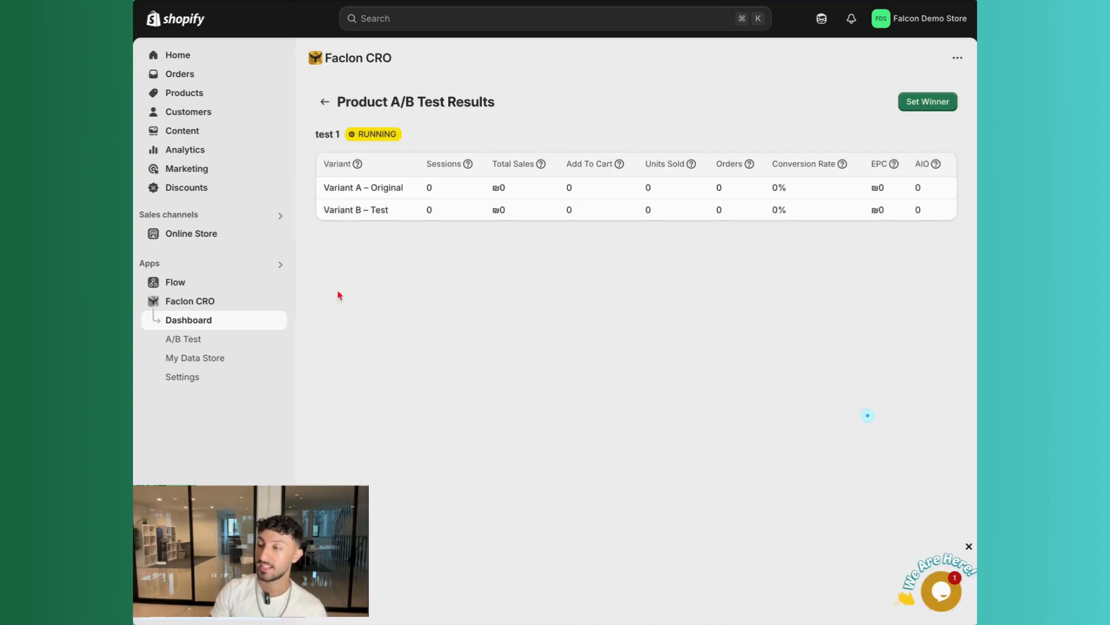
# Start creating a new theme A/B test from the A/B Test page
pyautogui.click(202, 344)
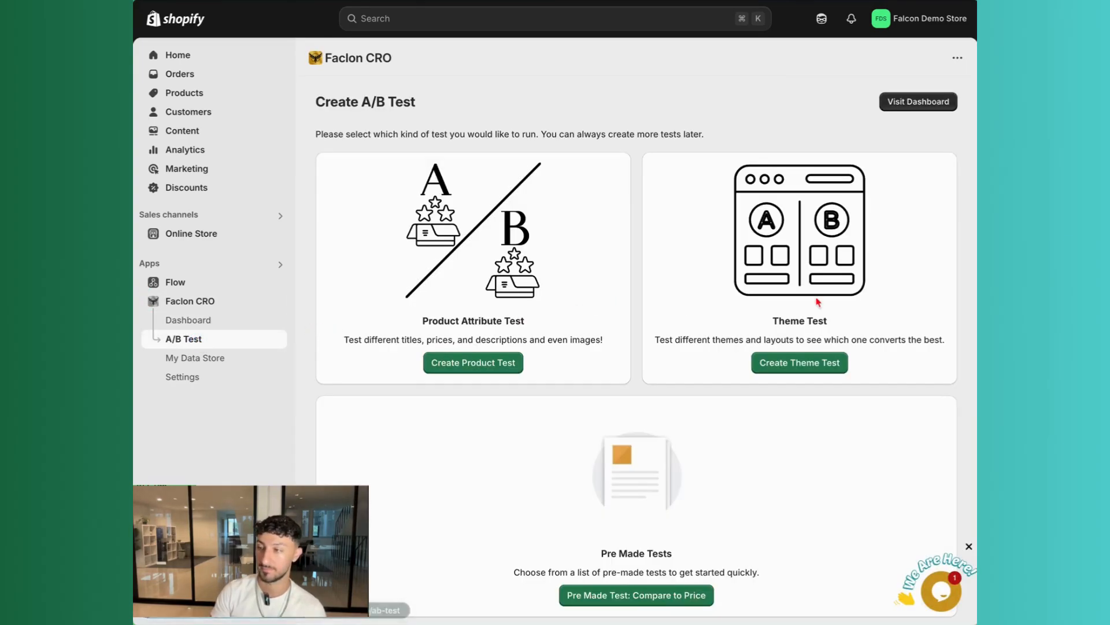
pyautogui.click(803, 364)
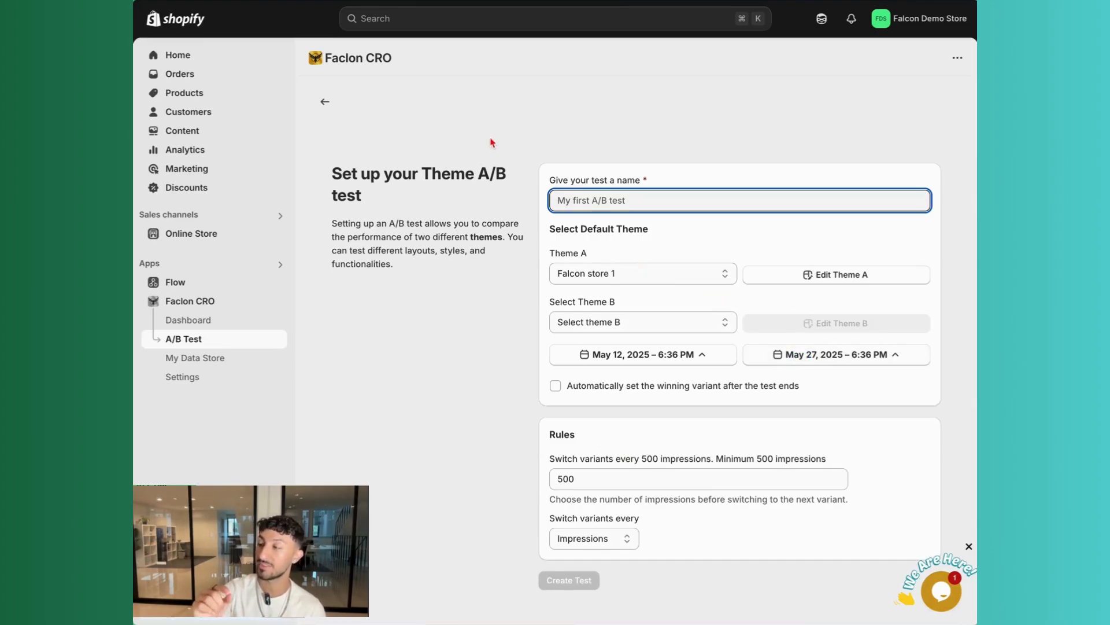
pyautogui.moveTo(334, 173); pyautogui.dragTo(475, 199)
pyautogui.click(476, 203)
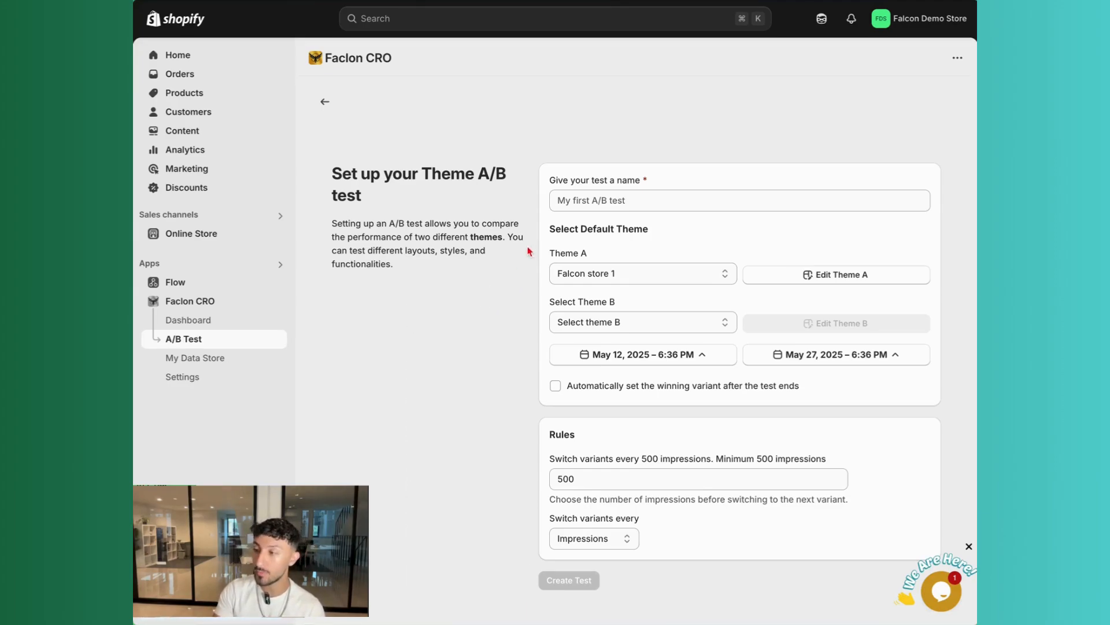
pyautogui.click(325, 102)
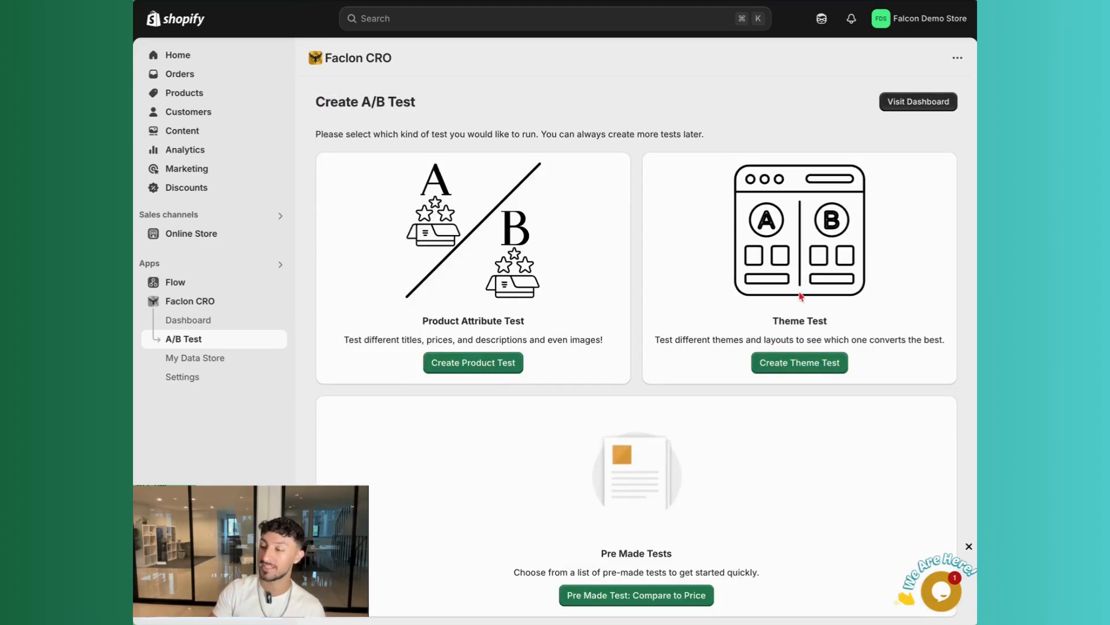
pyautogui.click(807, 363)
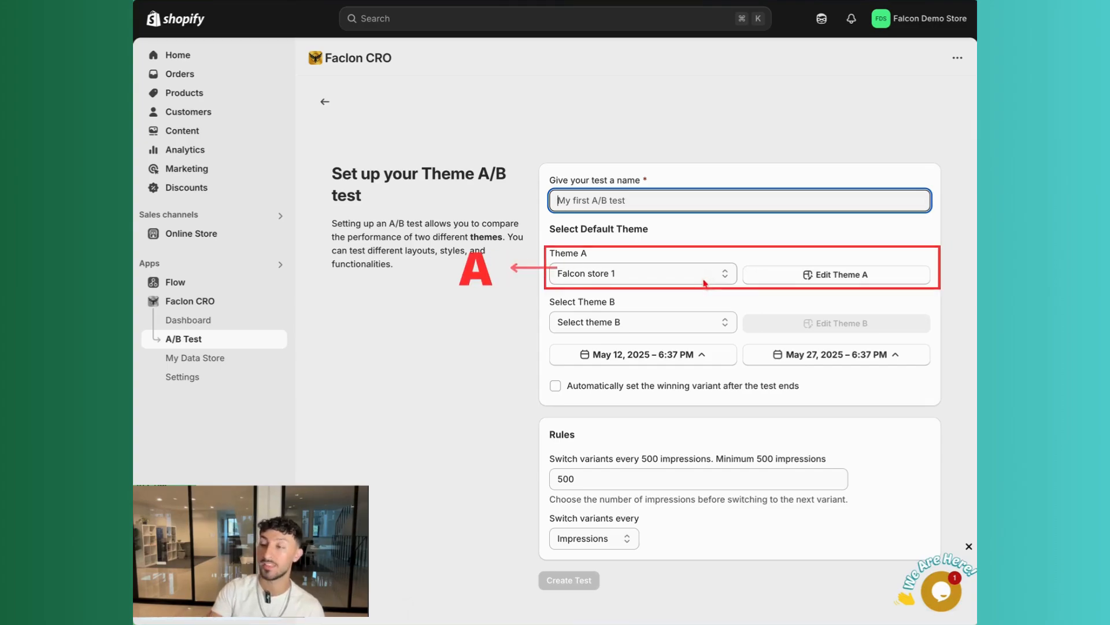
# Name the theme test "theme test"
pyautogui.moveTo(550, 253); pyautogui.dragTo(639, 252)
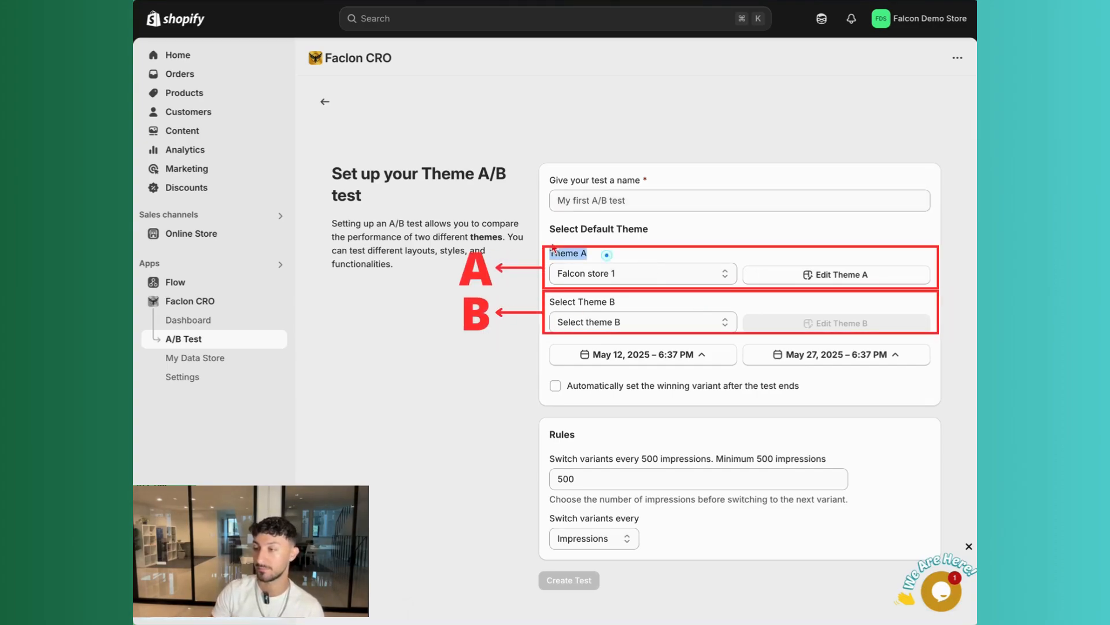
pyautogui.moveTo(563, 301); pyautogui.dragTo(639, 298)
pyautogui.click(609, 205)
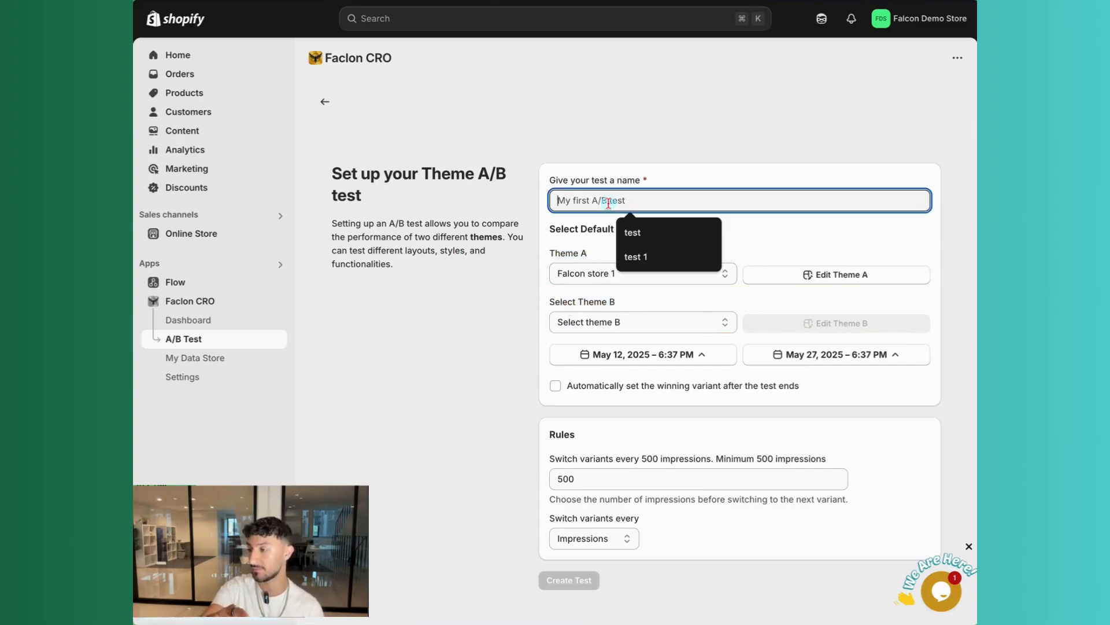
pyautogui.write('theme test')
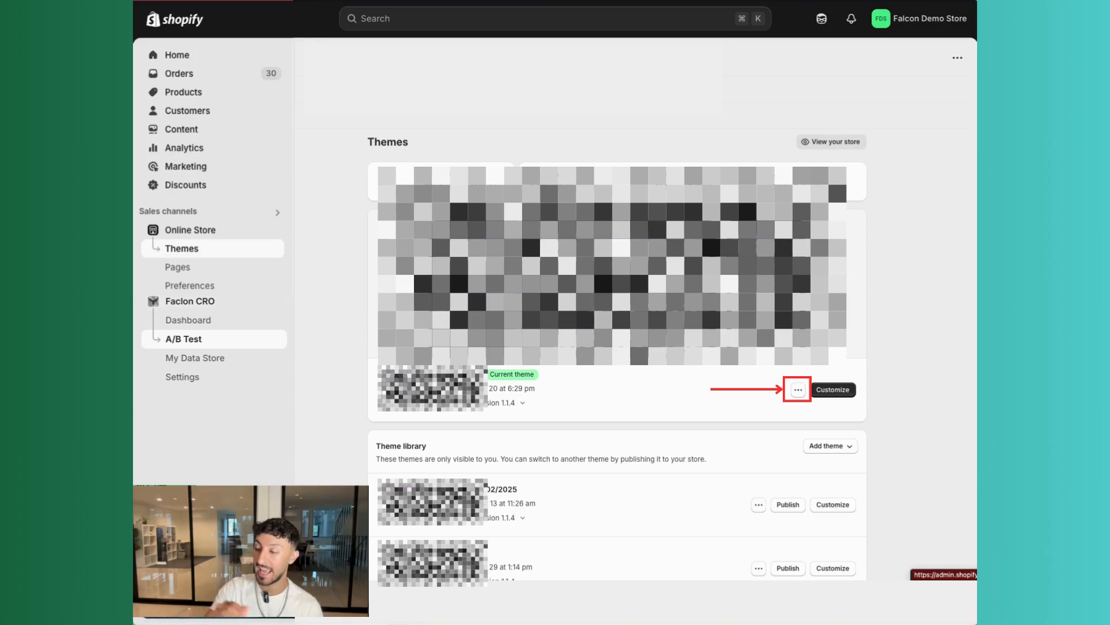
# Choose Copy of Falcon store 1 as Theme B for the test
pyautogui.click(800, 390)
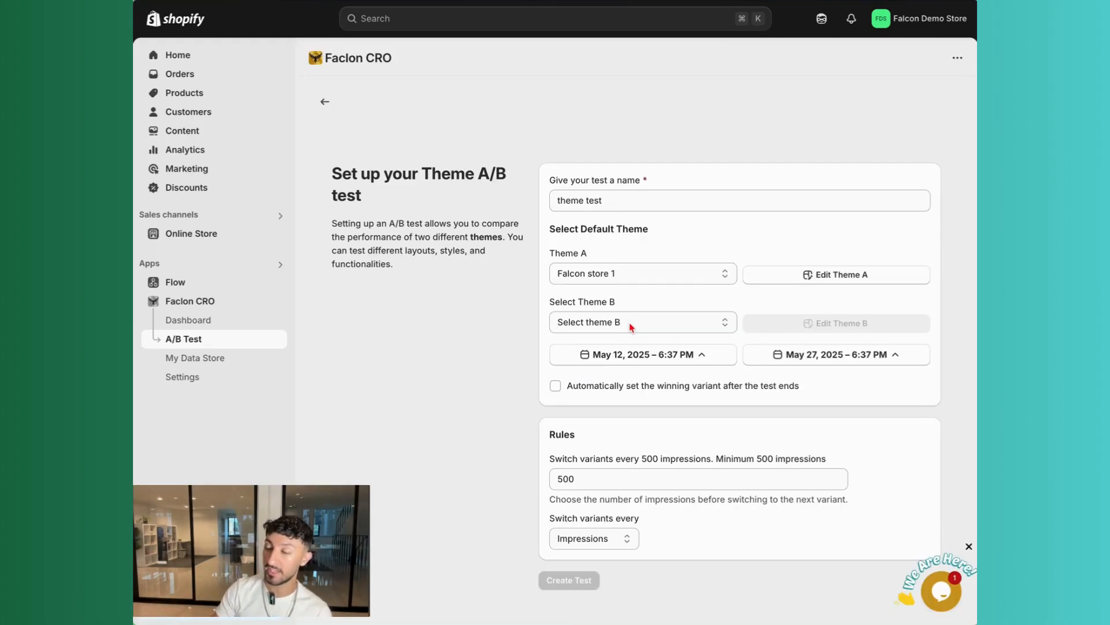
pyautogui.click(629, 322)
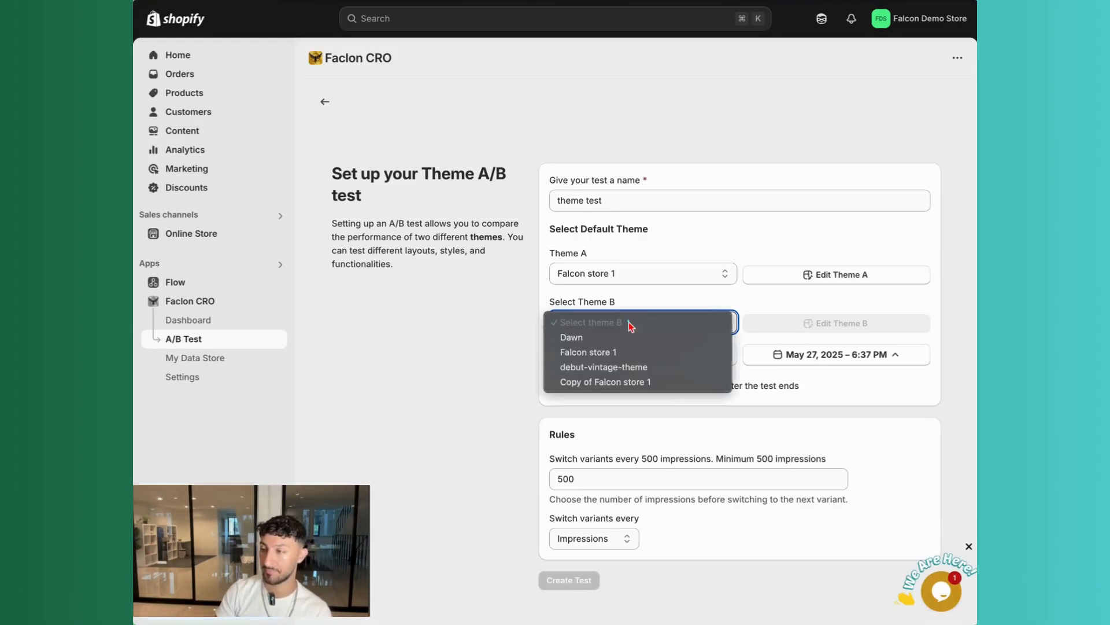
pyautogui.click(651, 383)
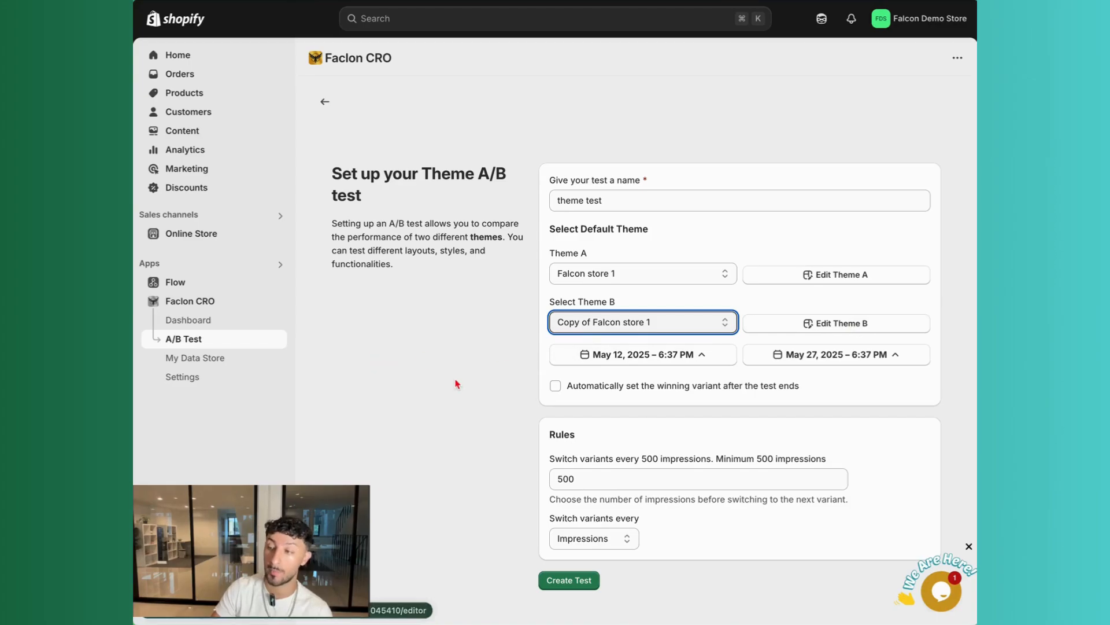
pyautogui.moveTo(472, 384); pyautogui.dragTo(496, 275)
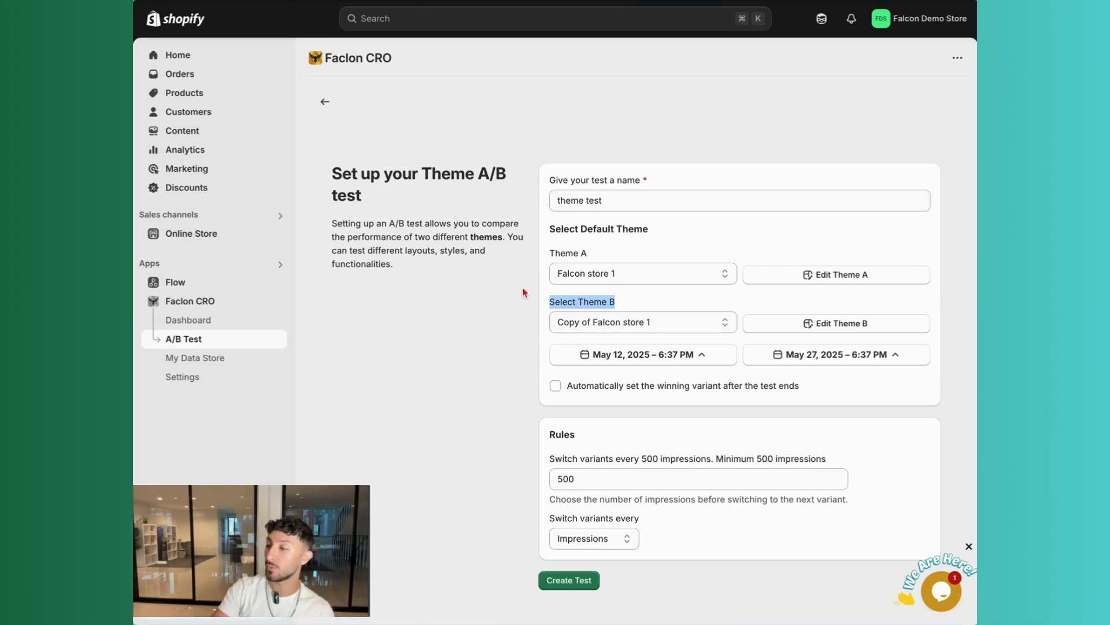
pyautogui.click(622, 301)
pyautogui.click(636, 322)
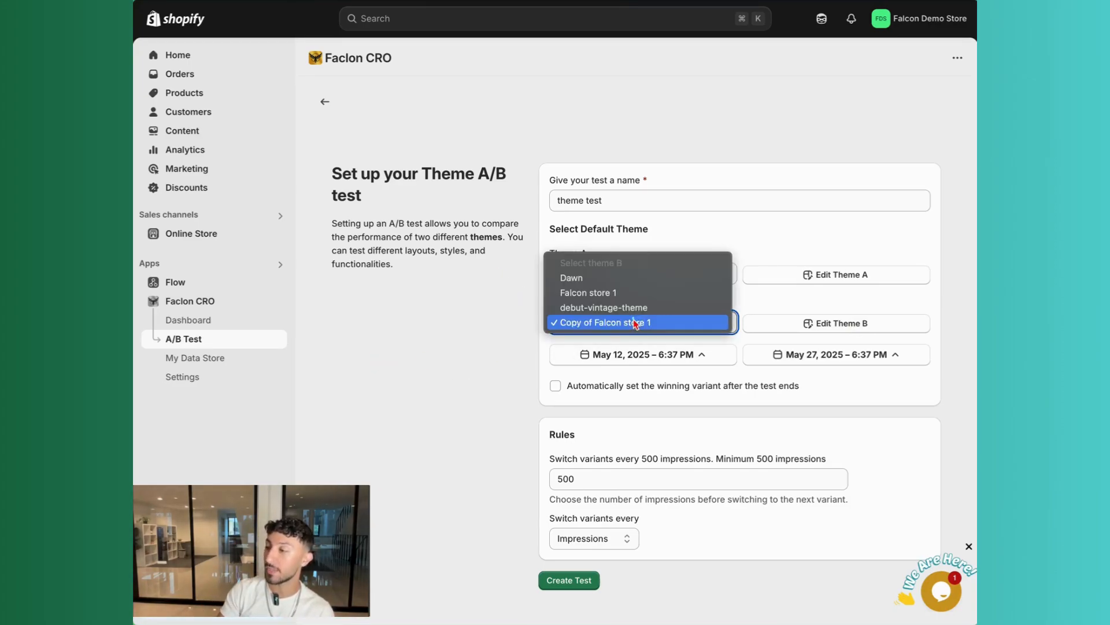
pyautogui.click(638, 323)
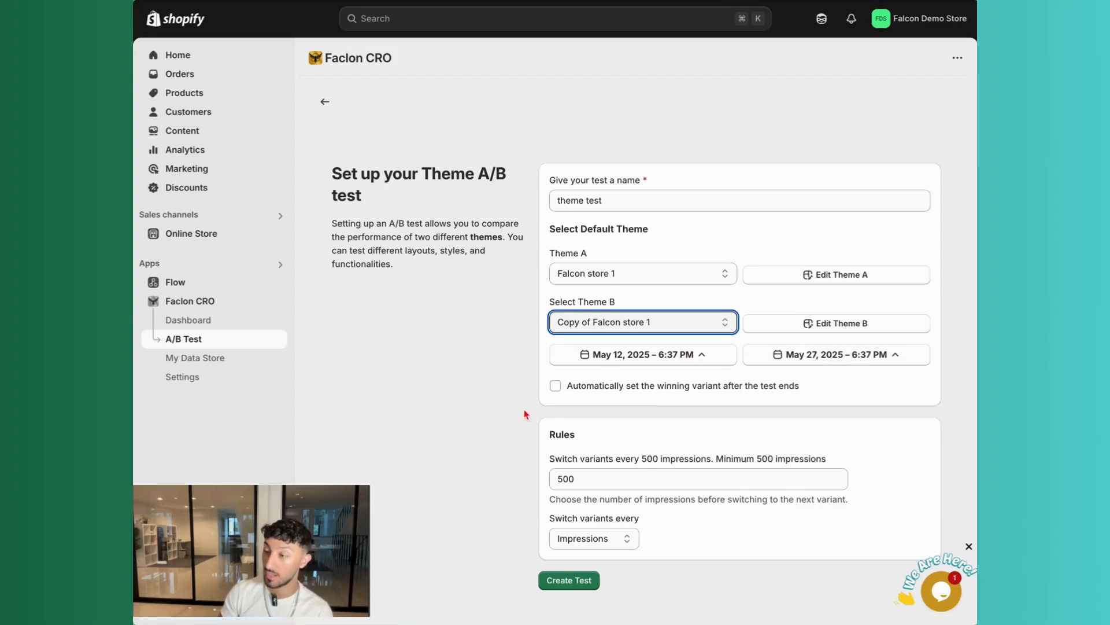
# Enable automatically setting the winning variant after the test ends
pyautogui.click(555, 386)
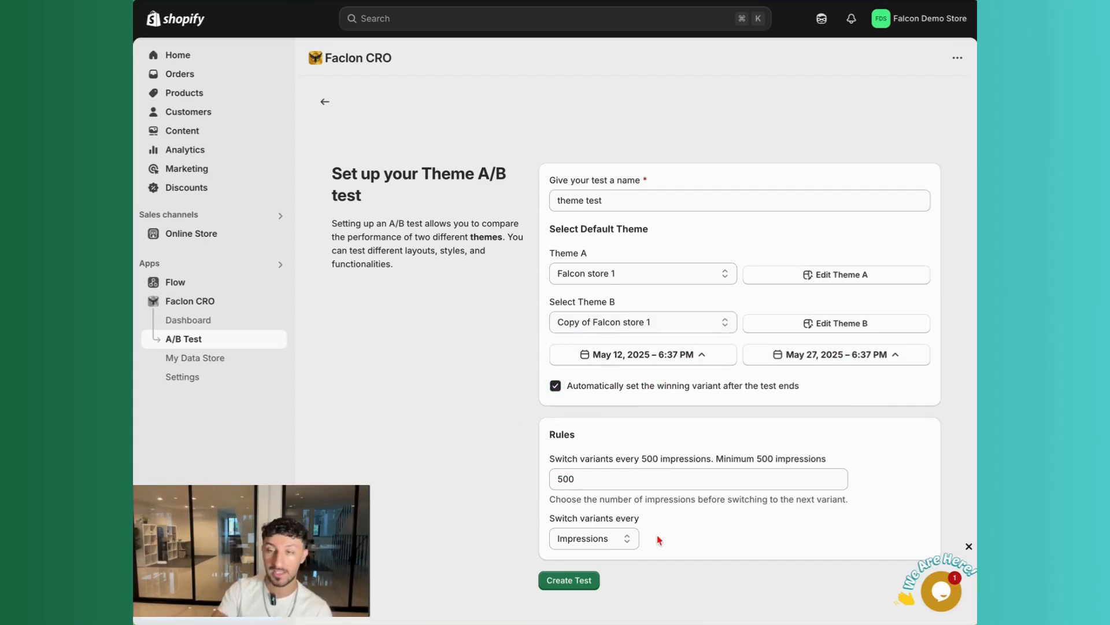
pyautogui.click(615, 540)
pyautogui.click(615, 539)
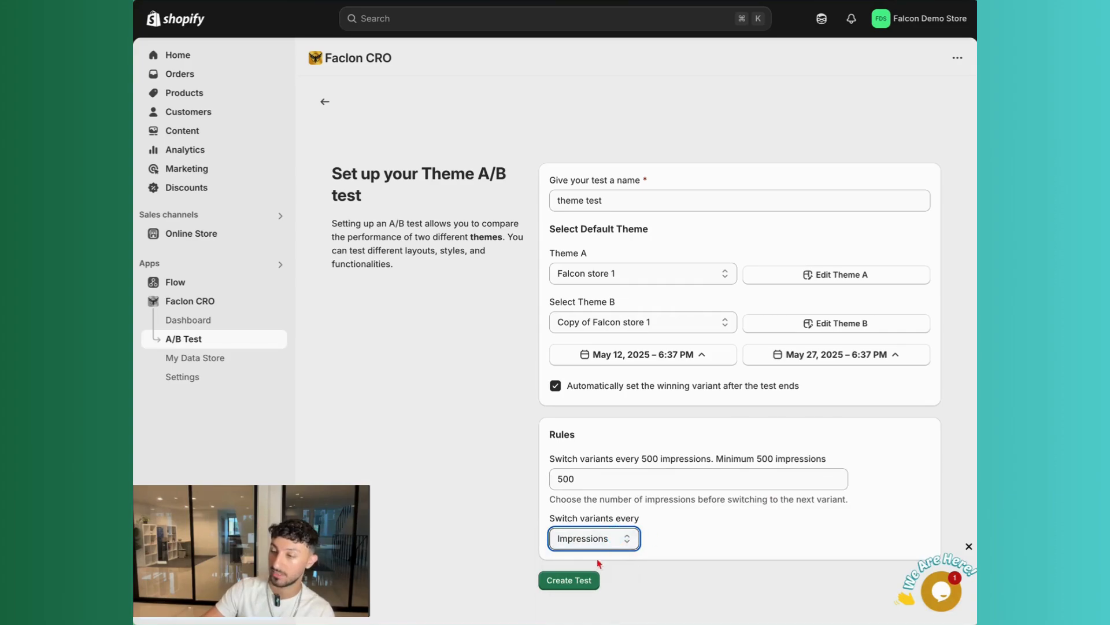
# Create the theme test and start it immediately
pyautogui.click(587, 578)
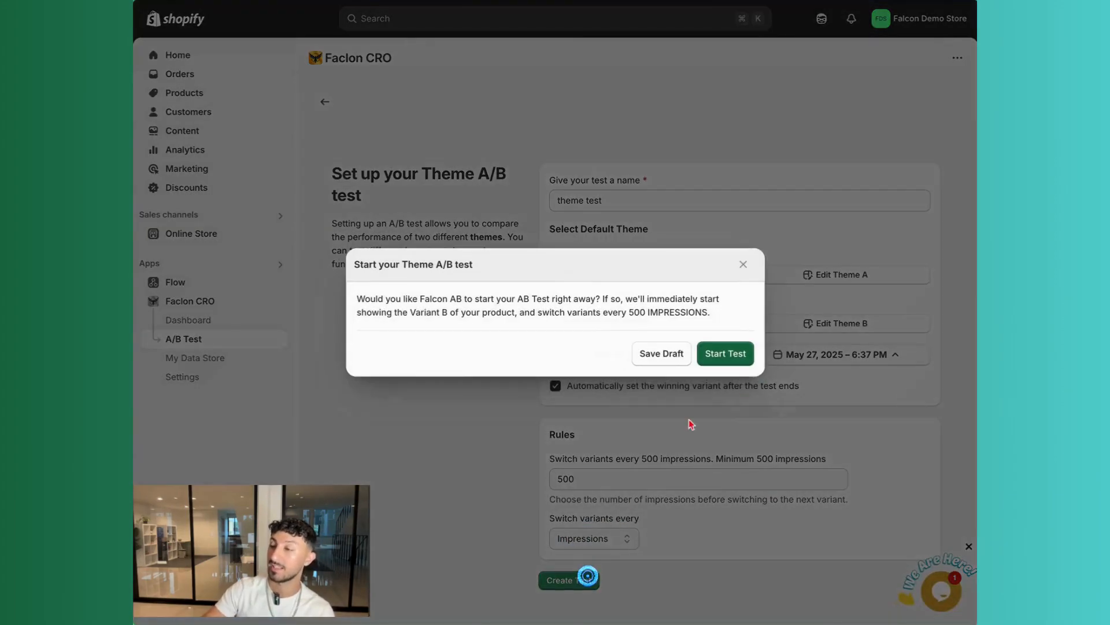
pyautogui.click(729, 353)
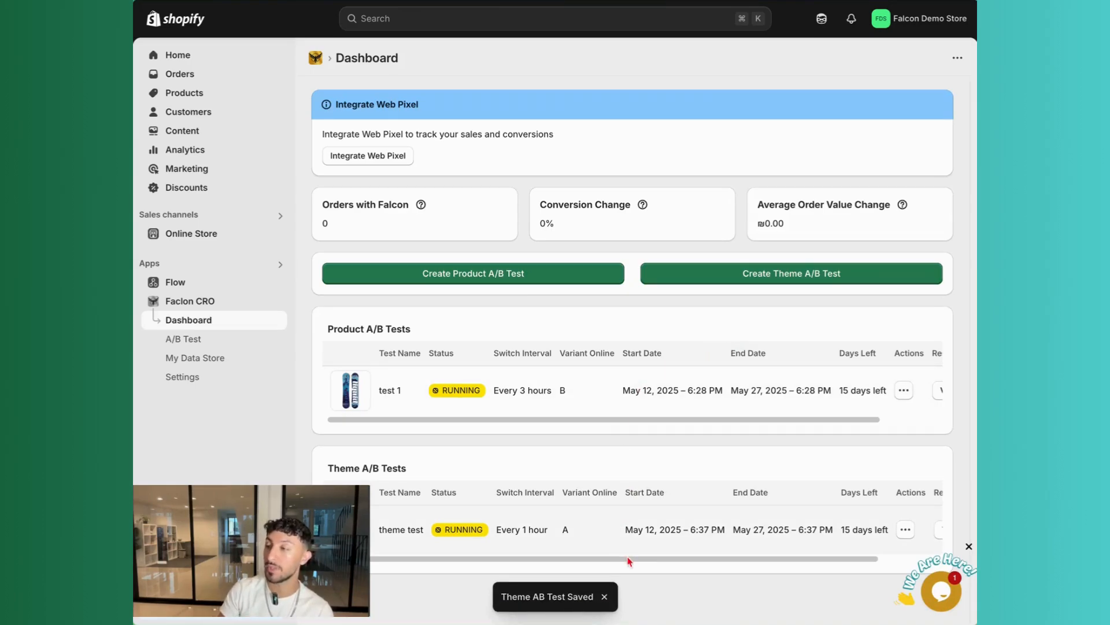
# Scroll across the dashboard's theme A/B tests table to review the new test
pyautogui.hscroll(2, 630, 557)
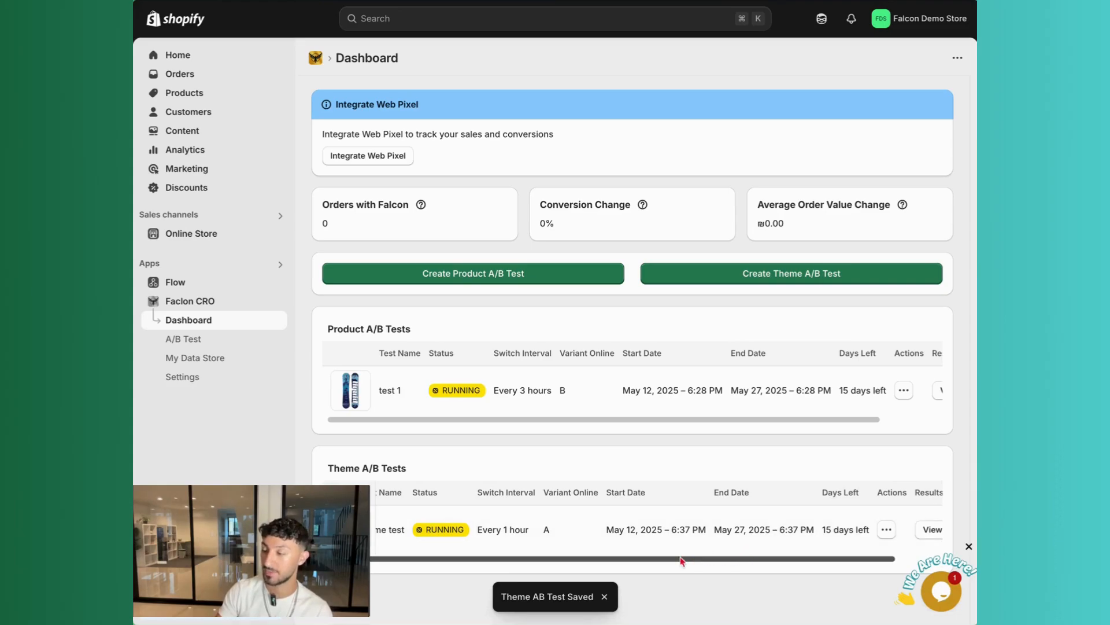
pyautogui.moveTo(651, 559); pyautogui.dragTo(743, 551)
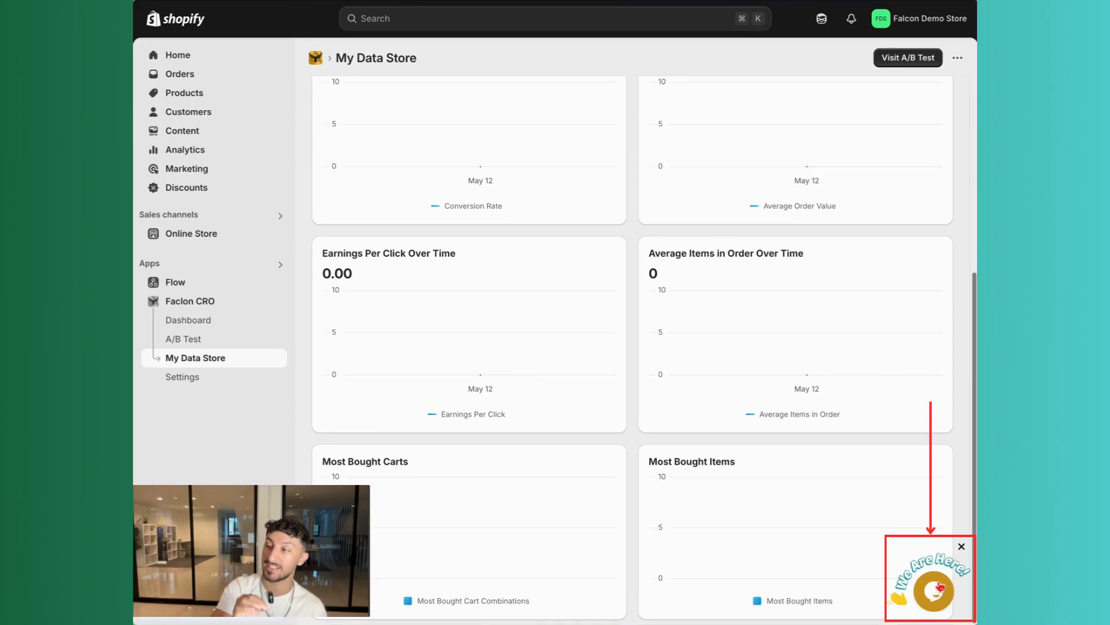
# Open the support chat widget and begin typing a message
pyautogui.click(932, 579)
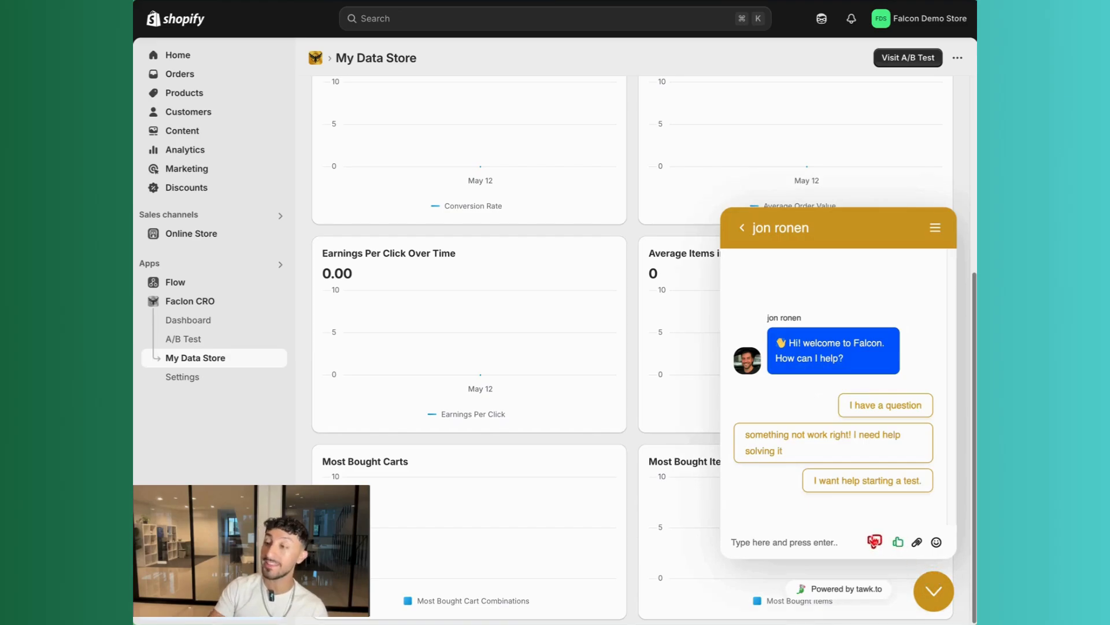
pyautogui.click(826, 539)
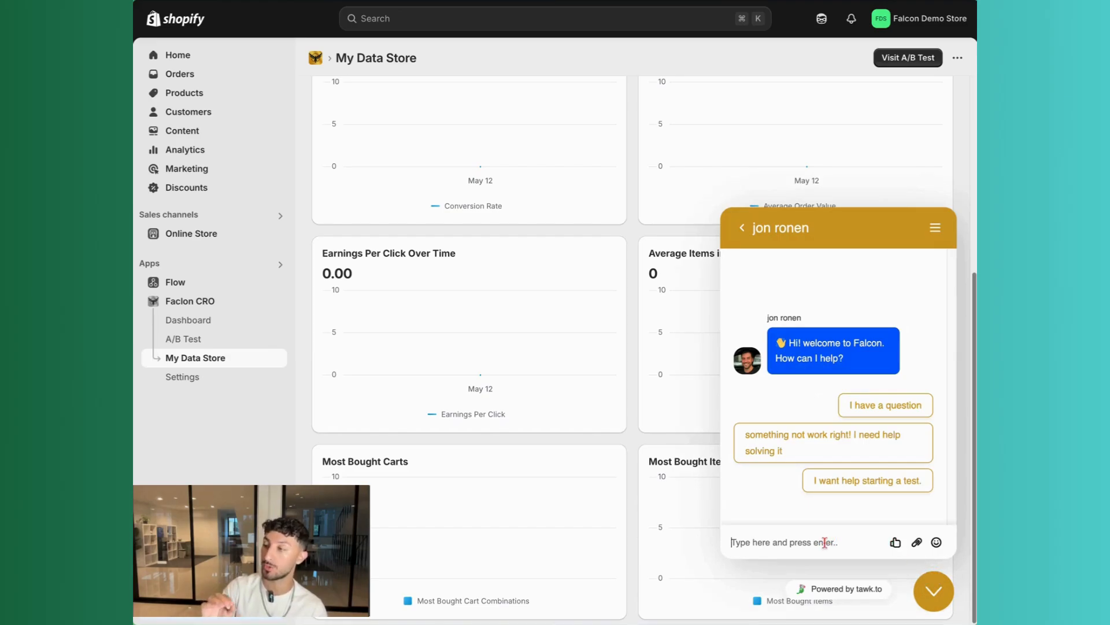
pyautogui.write('messag')
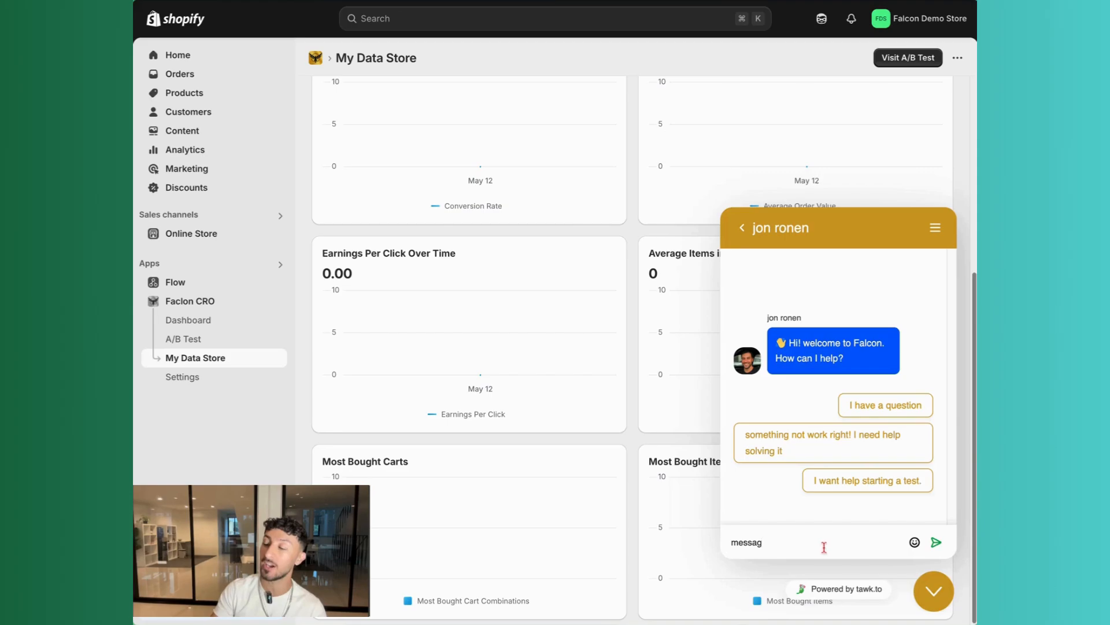